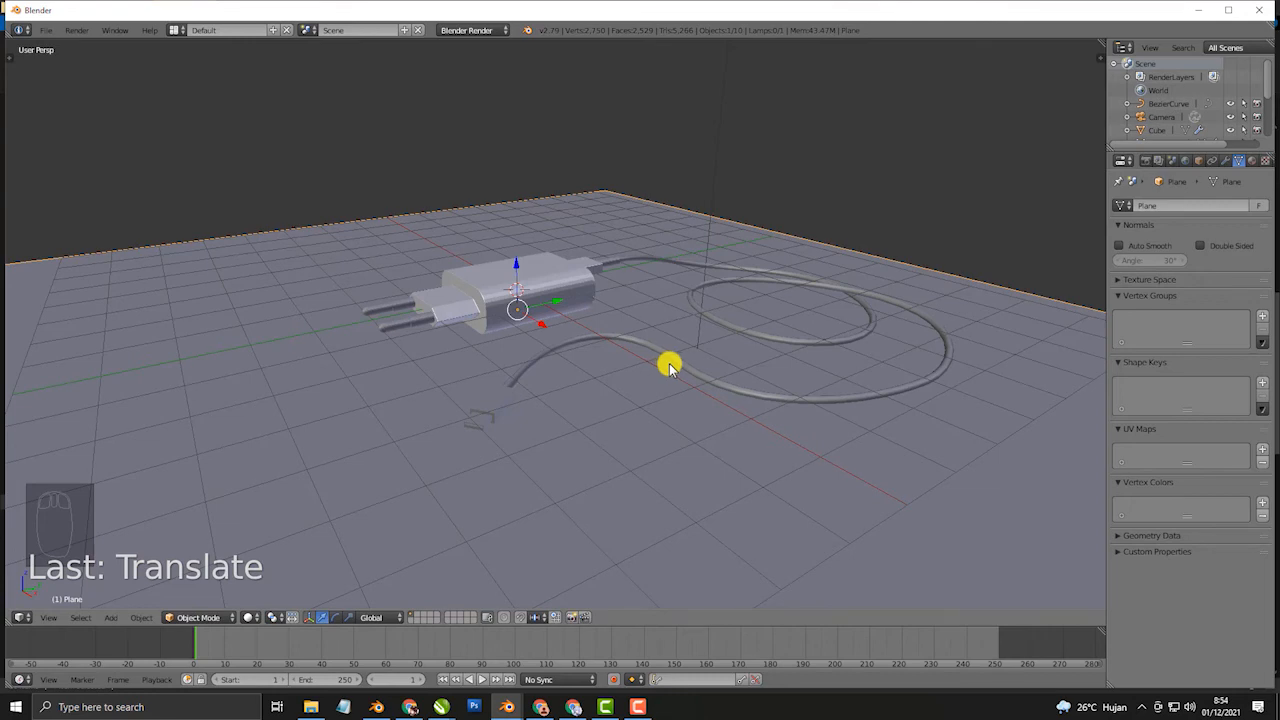
Switch the render engine to Cycles Render and briefly preview the scene in rendered shading
middle_drag(580, 360, 616, 358)
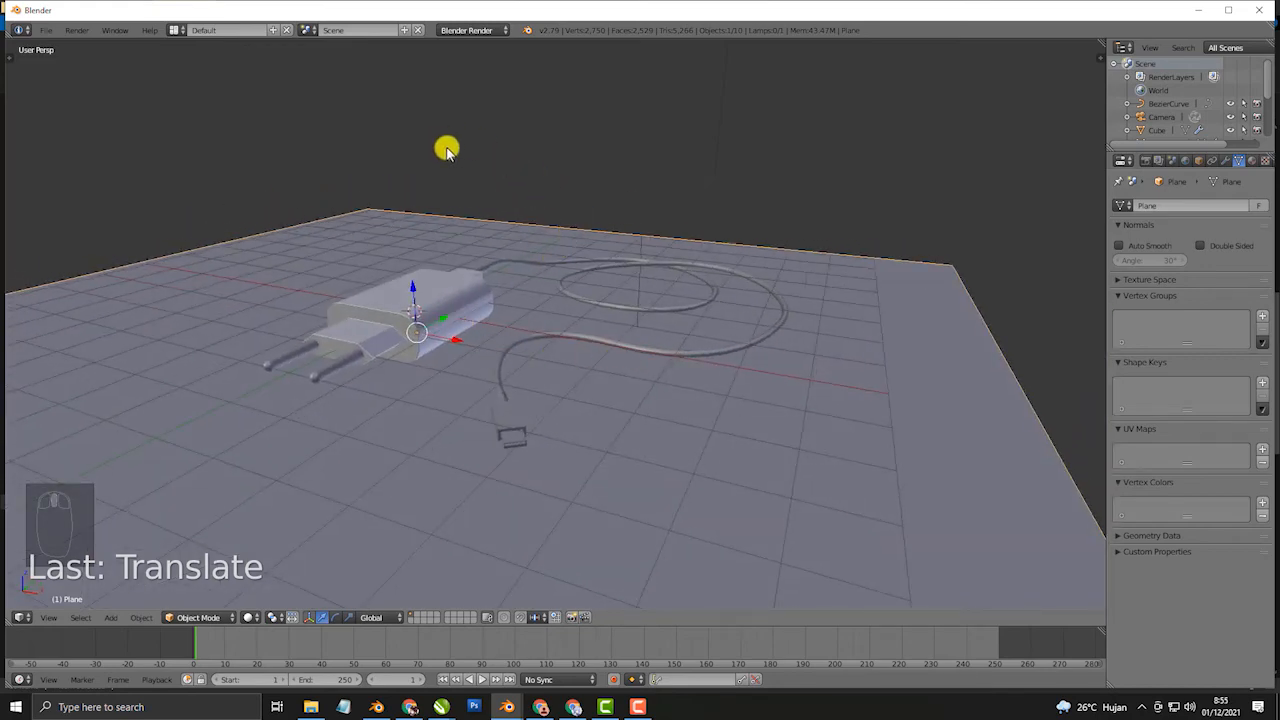
click(471, 31)
click(485, 76)
click(482, 31)
click(491, 70)
key(shift+z)
key(shift+z)
Delete the point lamp above the charger
scroll(586, 215, down, 3)
right_click(603, 172)
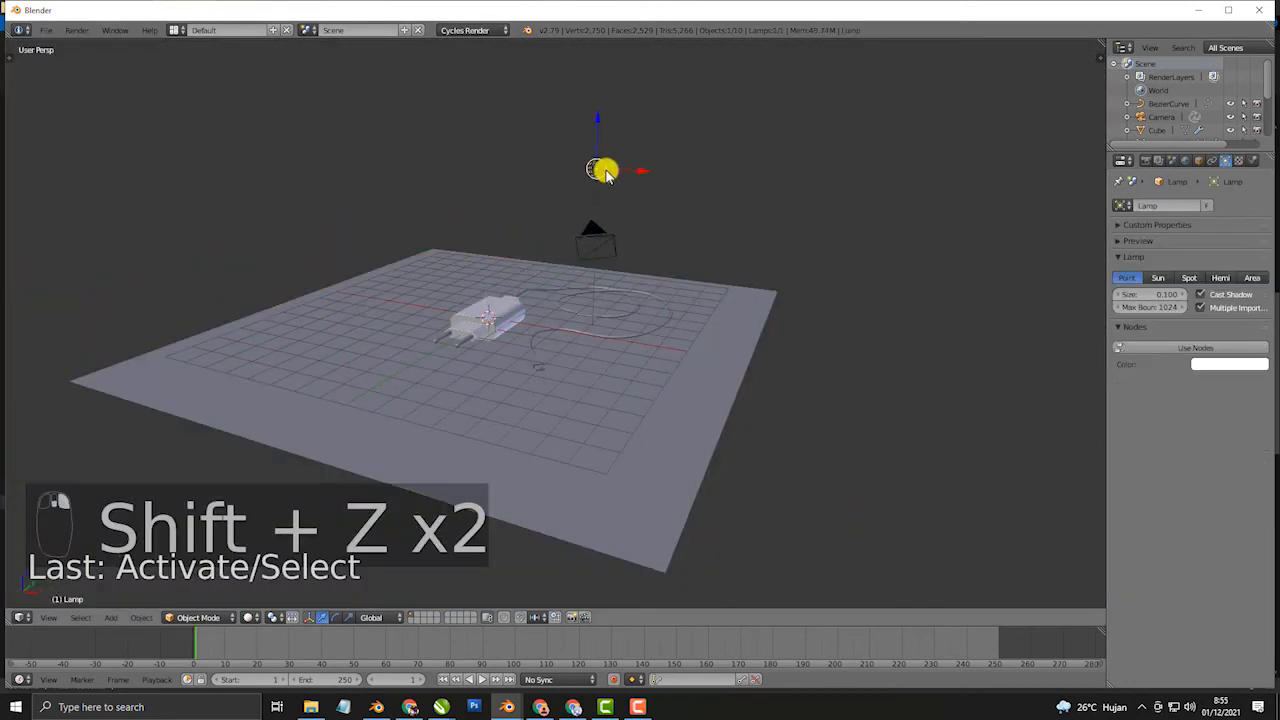
key(x)
click(603, 172)
Add a mesh plane, enlarge it to roughly the floor's size and raise it high above the charger
key(shift+a)
mouse_move(529, 251)
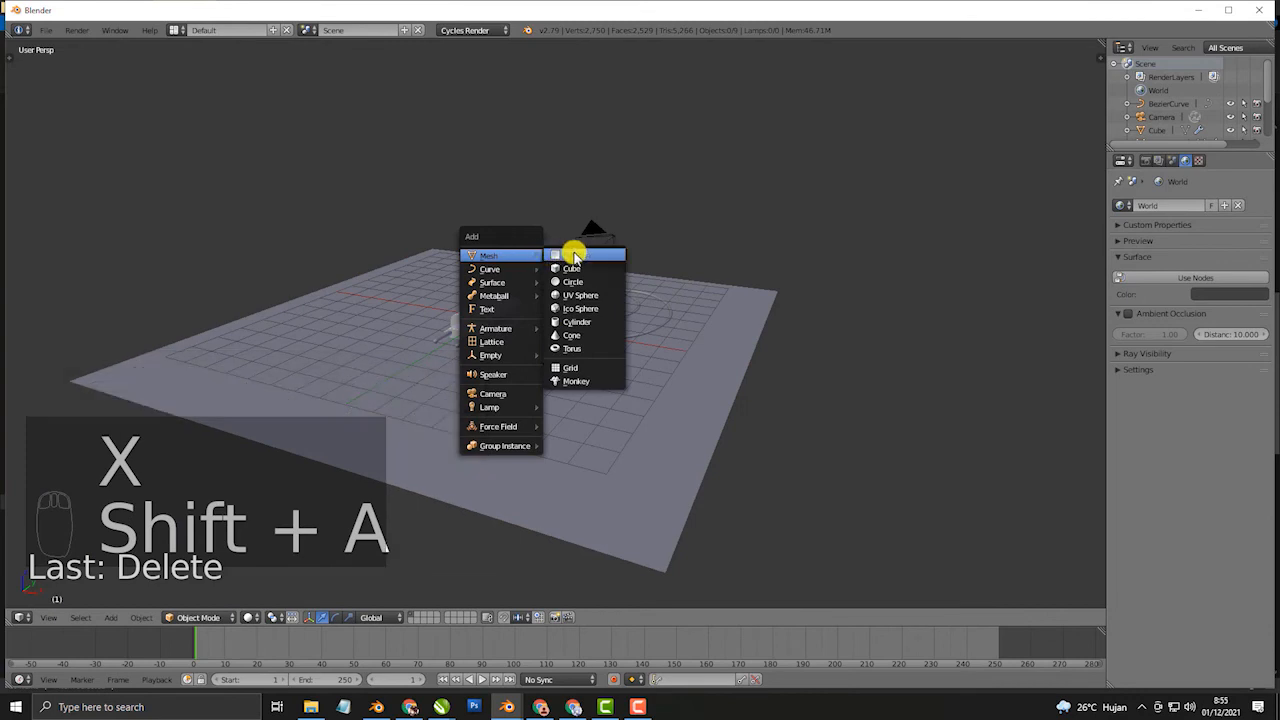
click(571, 251)
drag(490, 275, 491, 124)
key(s)
click(605, 238)
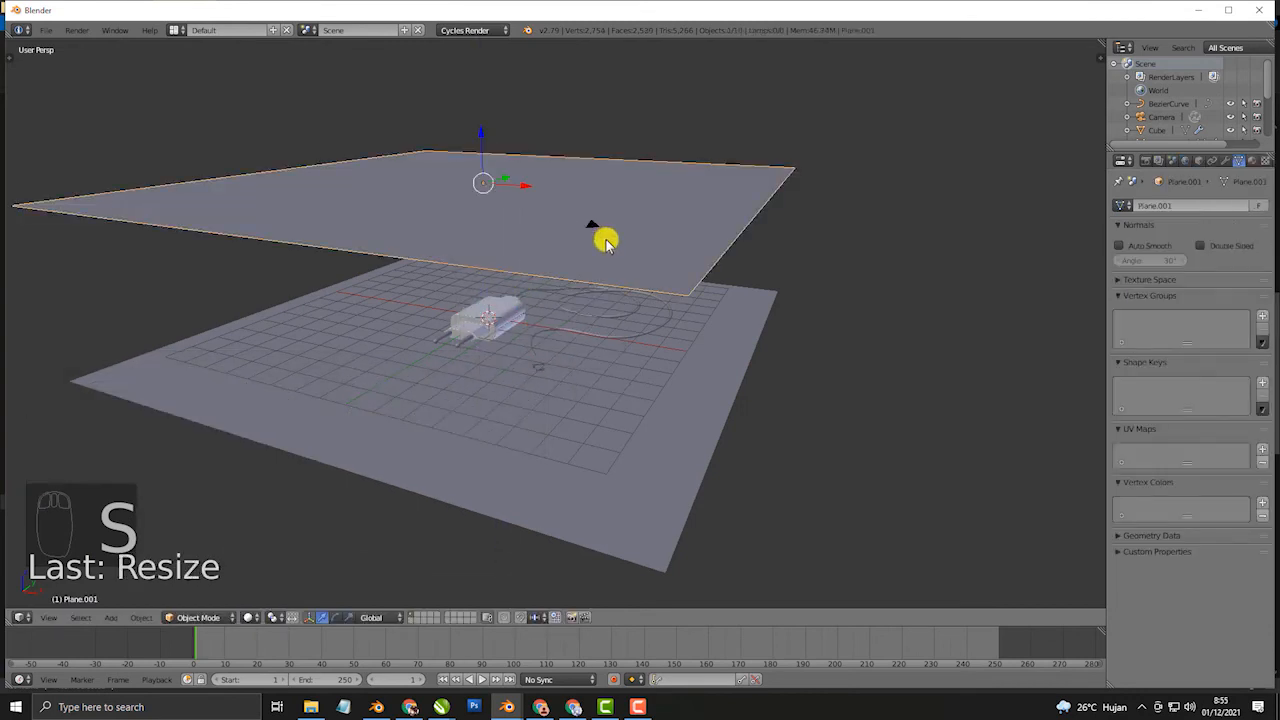
middle_drag(752, 261, 704, 254)
drag(498, 172, 512, 98)
scroll(548, 200, up, 2)
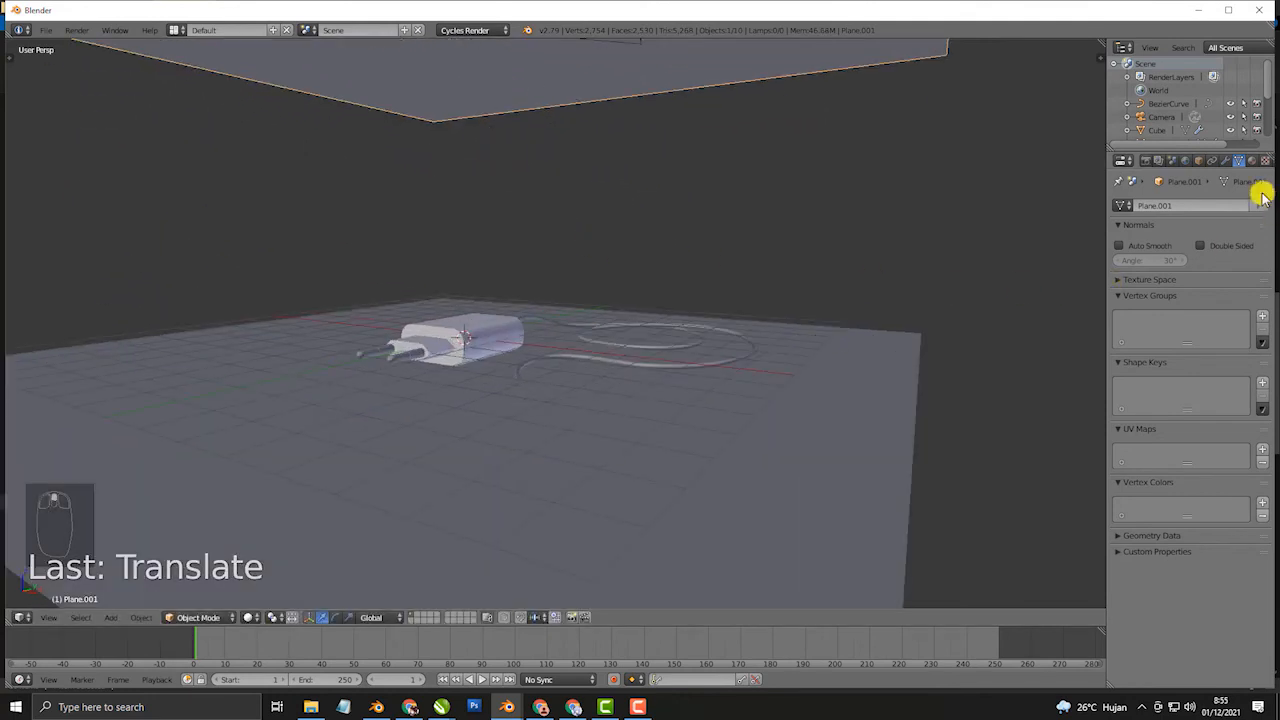
Give the overhead plane a new material with an Emission surface
click(1252, 160)
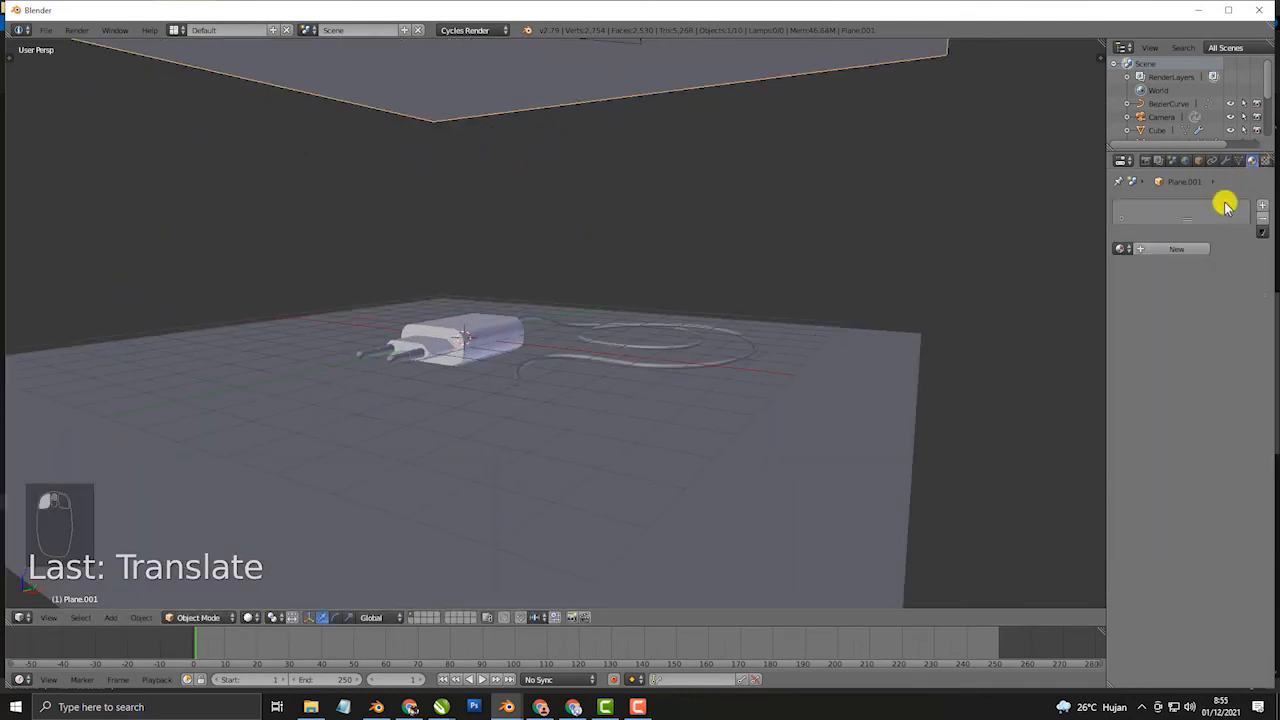
click(1170, 249)
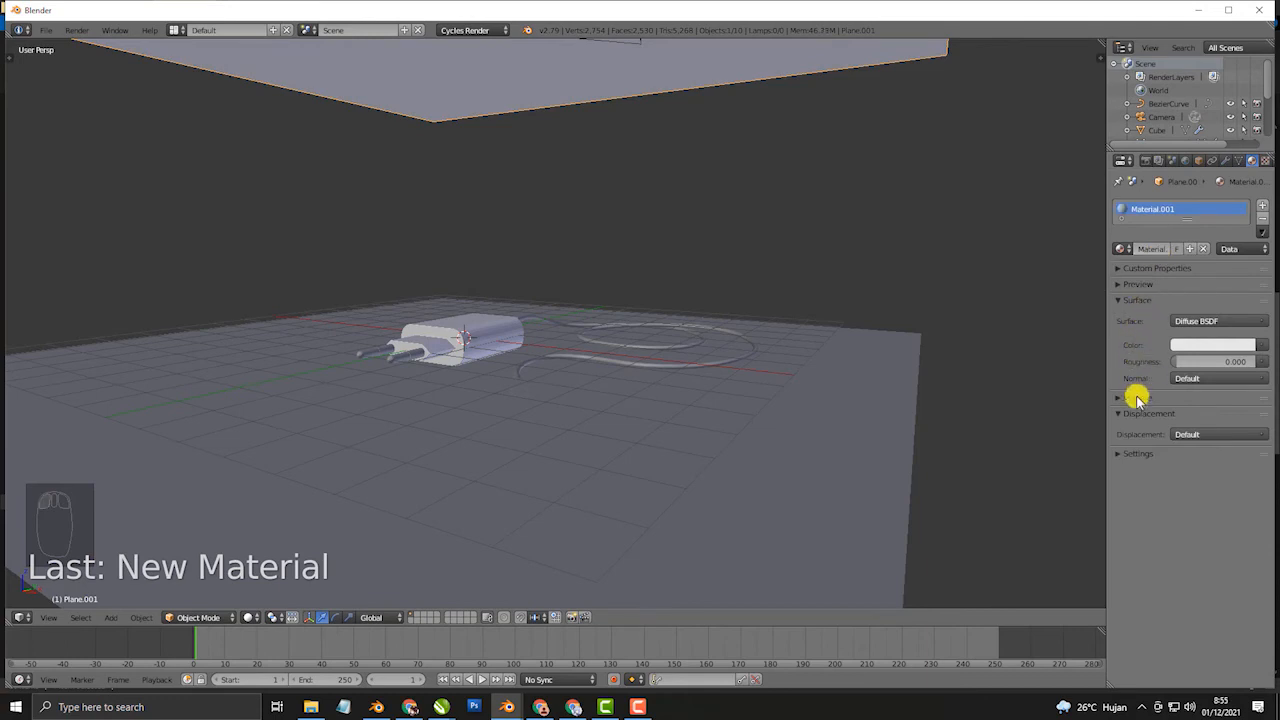
click(1216, 323)
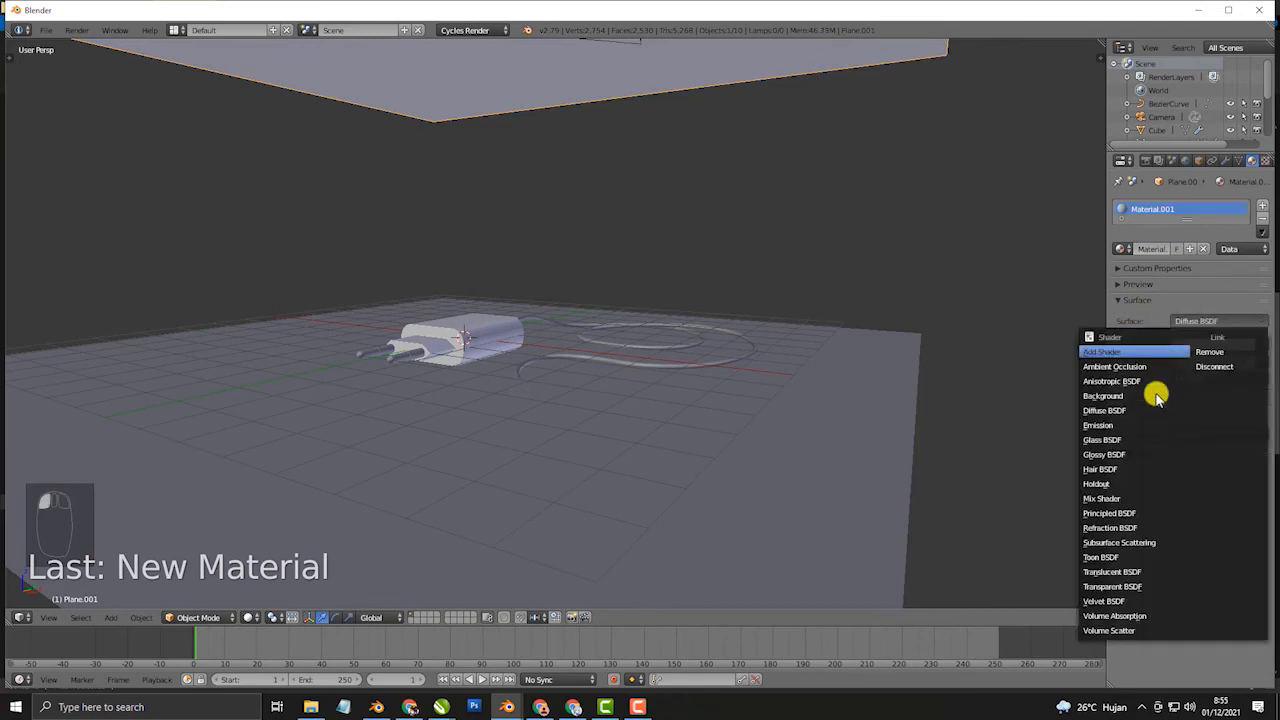
click(1131, 423)
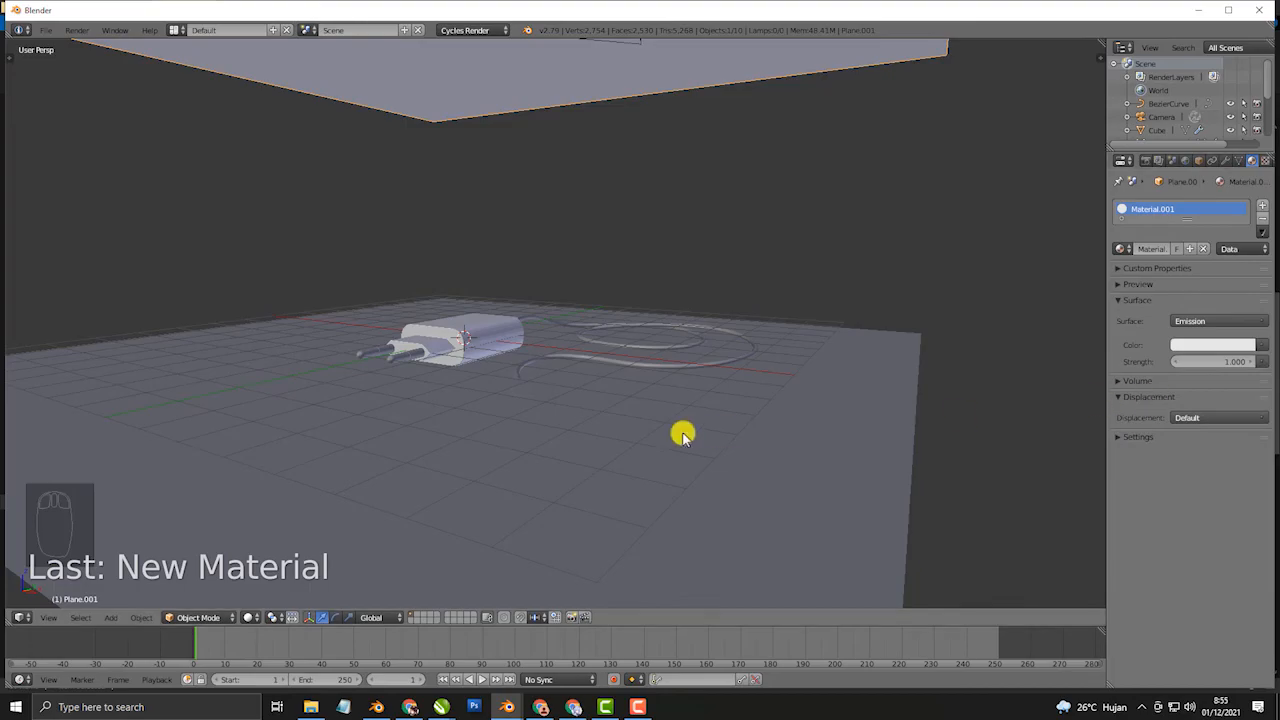
Preview the scene in rendered shading and set the overhead plane's emission strength to 2
key(shift+z)
scroll(600, 421, up, 3)
middle_drag(786, 427, 700, 431)
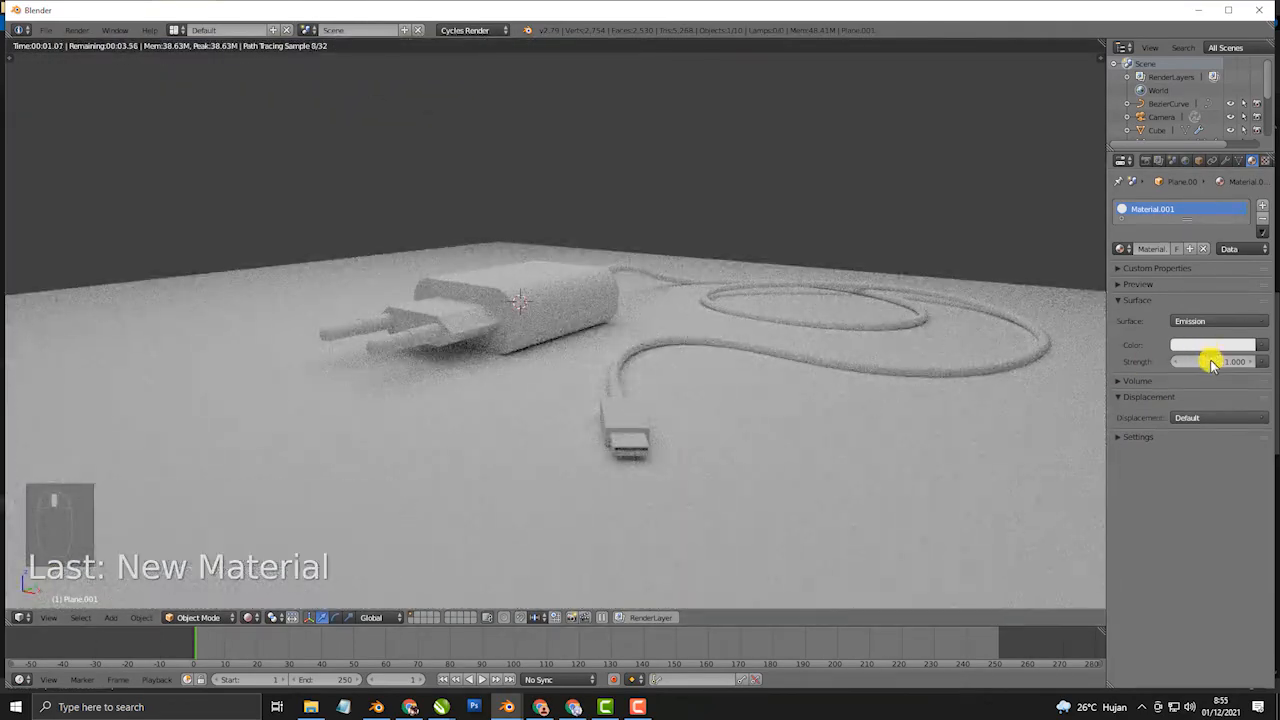
text(2)
key(Return)
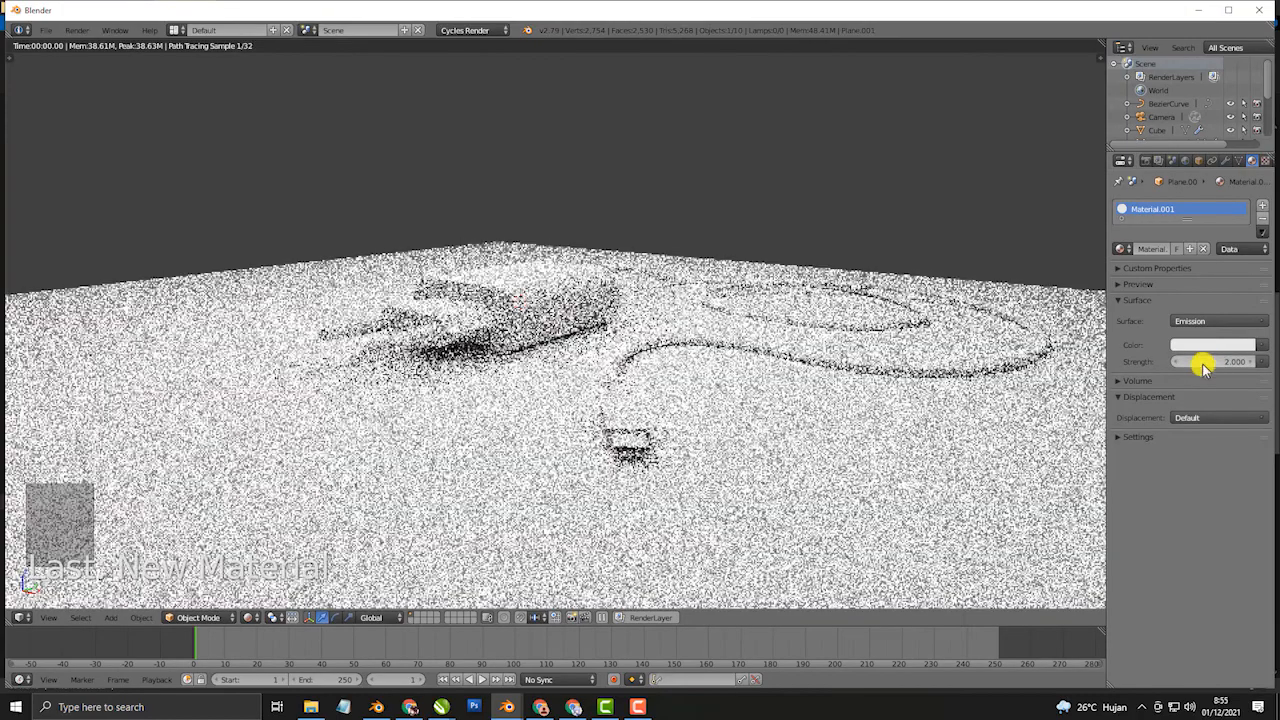
Raise the emissive plane further above the charger and check the lighting in rendered shading
scroll(647, 404, down, 6)
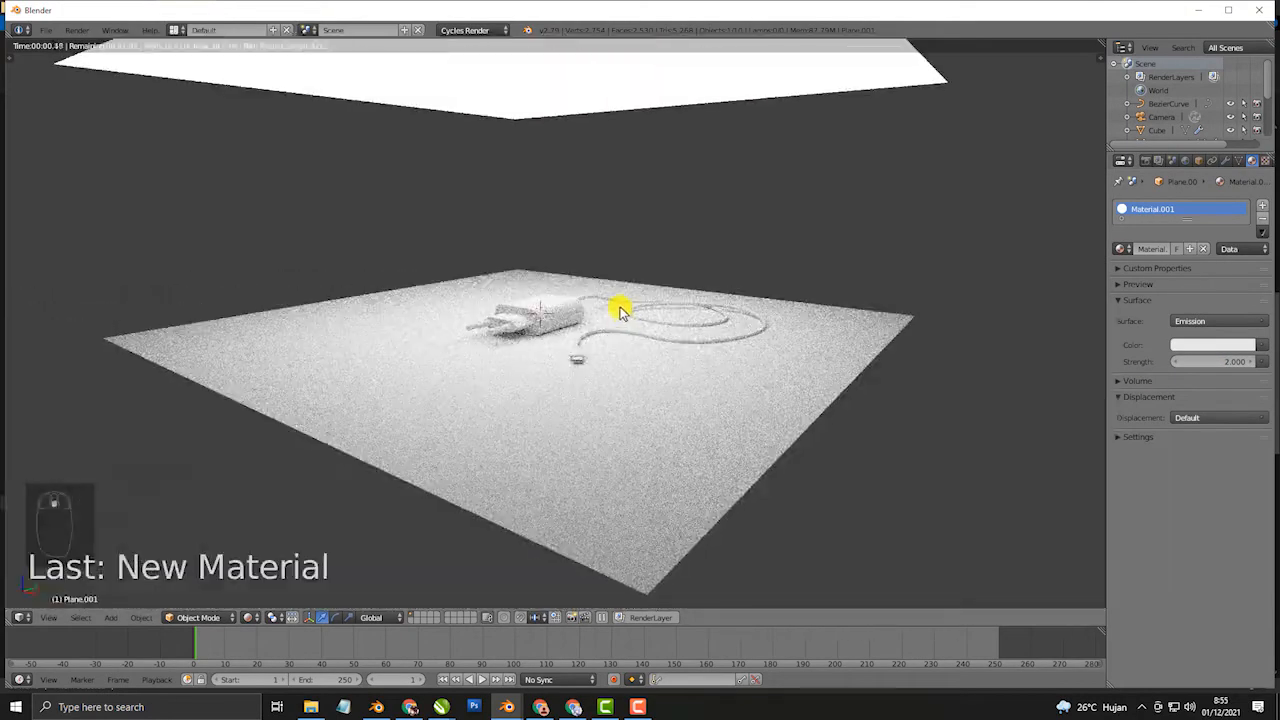
key(shift+z)
middle_drag(600, 277, 547, 144)
drag(547, 144, 546, 86)
scroll(574, 283, up, 8)
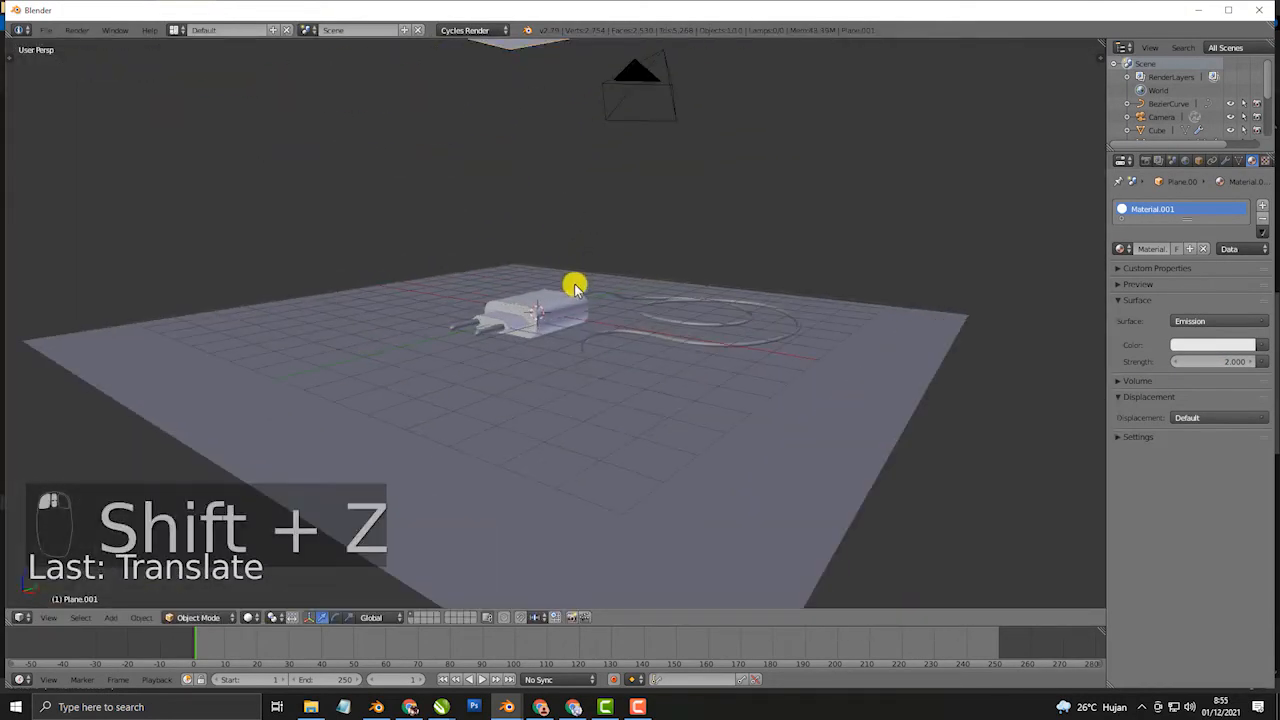
key(shift+z)
scroll(600, 340, up, 2)
scroll(600, 340, down, 1)
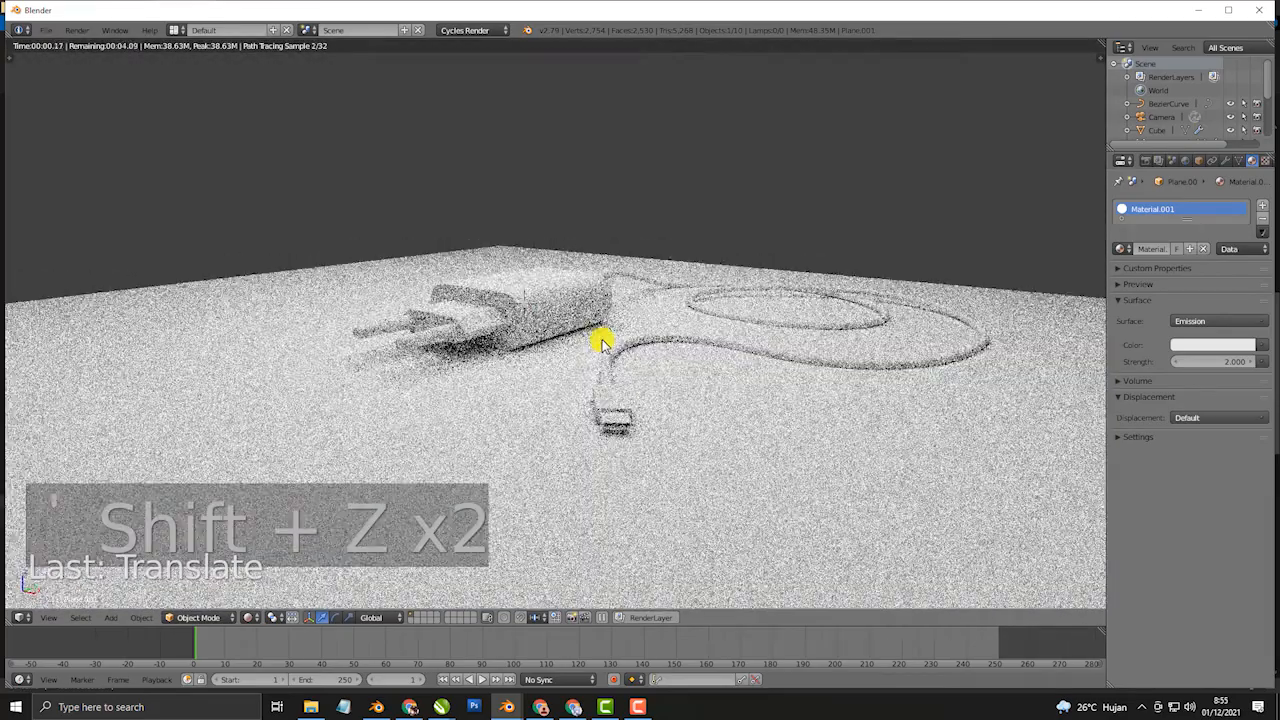
Enable nodes for the world surface and set the background color to black
click(1186, 160)
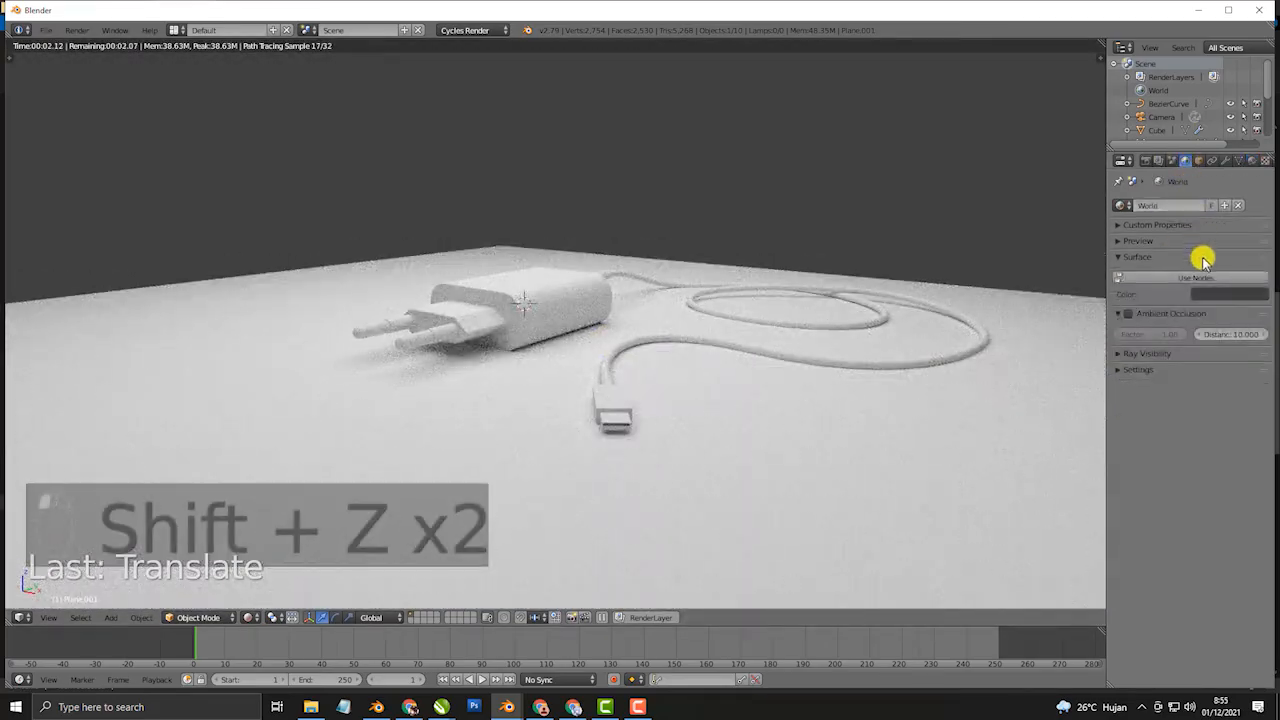
click(1208, 277)
click(1212, 303)
drag(1244, 184, 1246, 243)
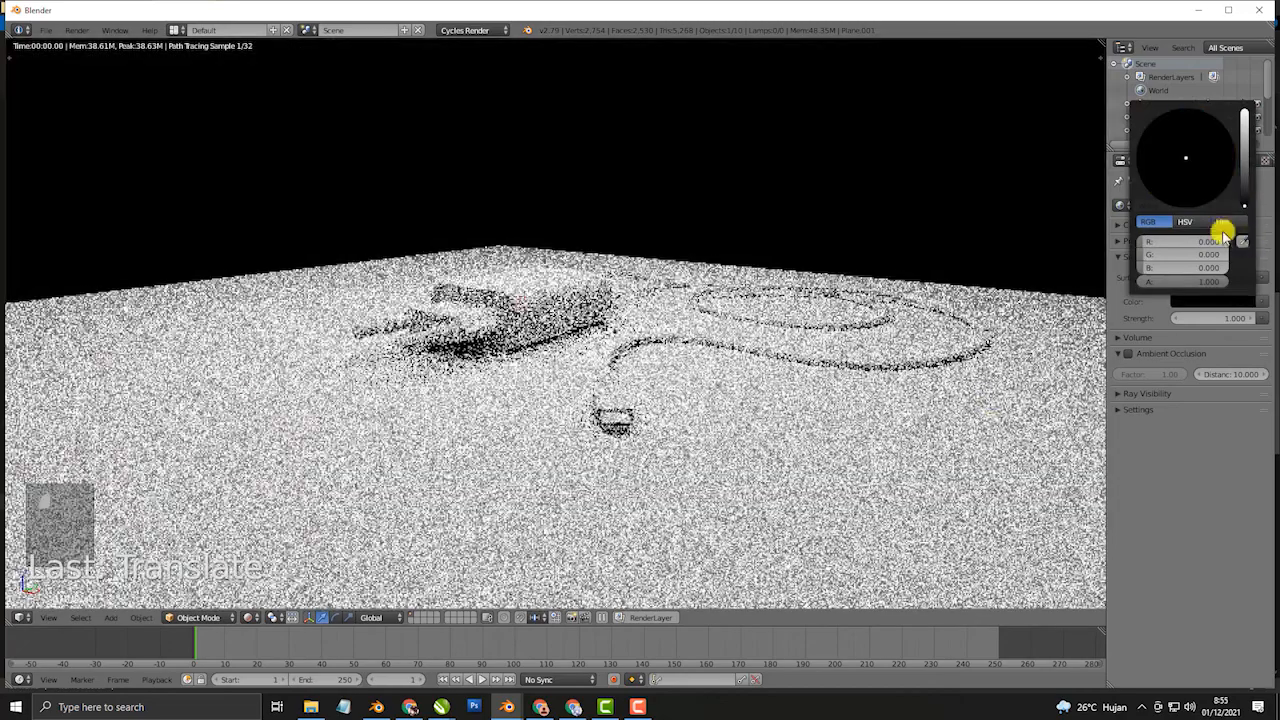
Scale the floor plane by 10 and preview the result in rendered shading
key(shift+z)
right_click(771, 470)
text(s)
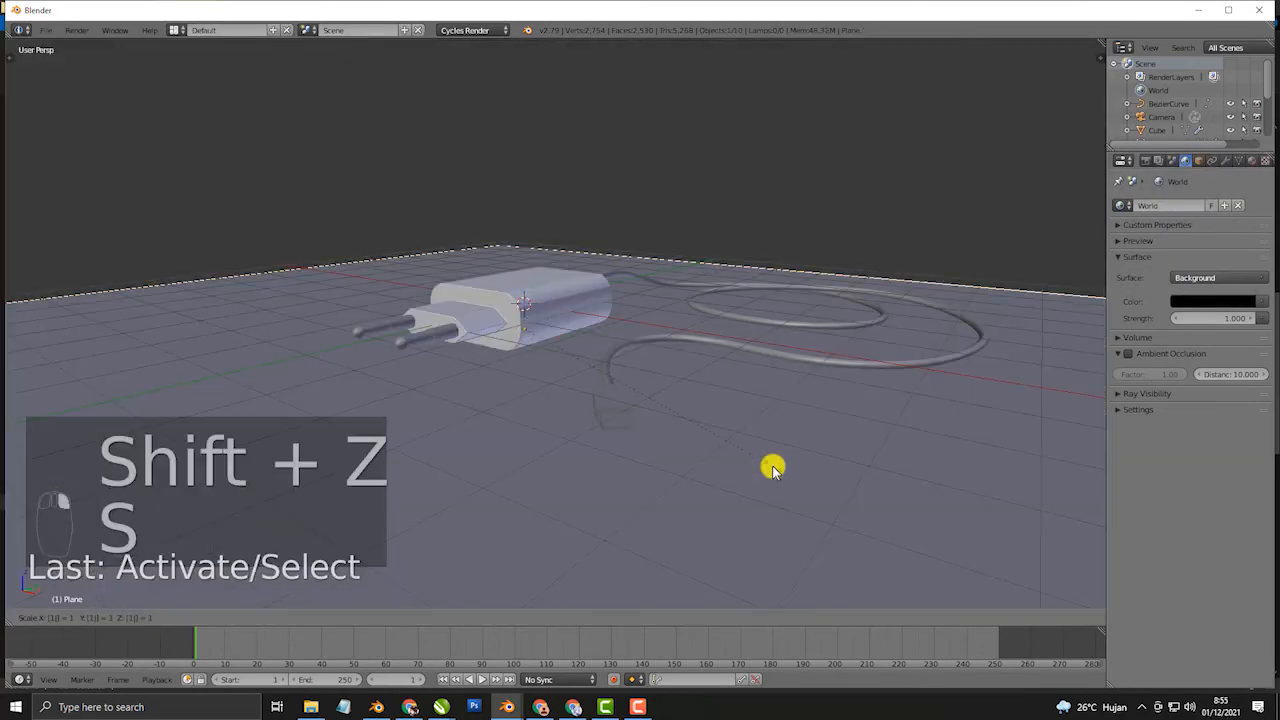
text(10)
key(Return)
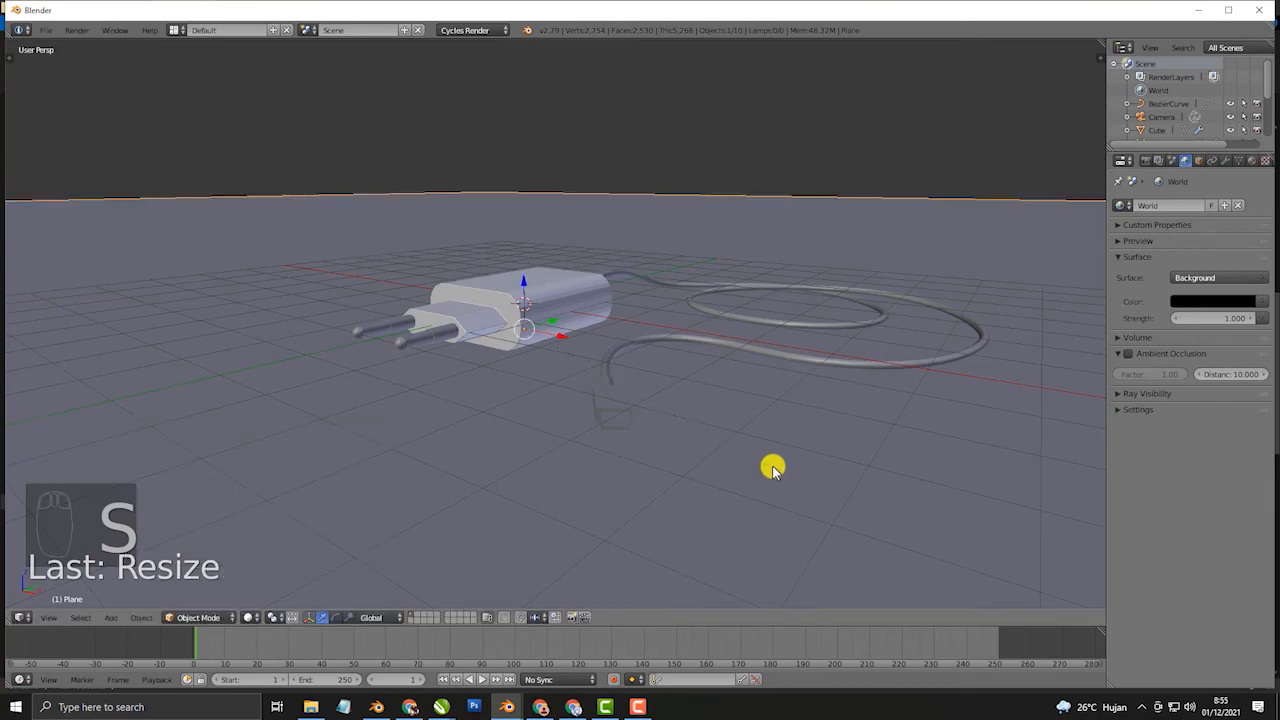
key(shift+z)
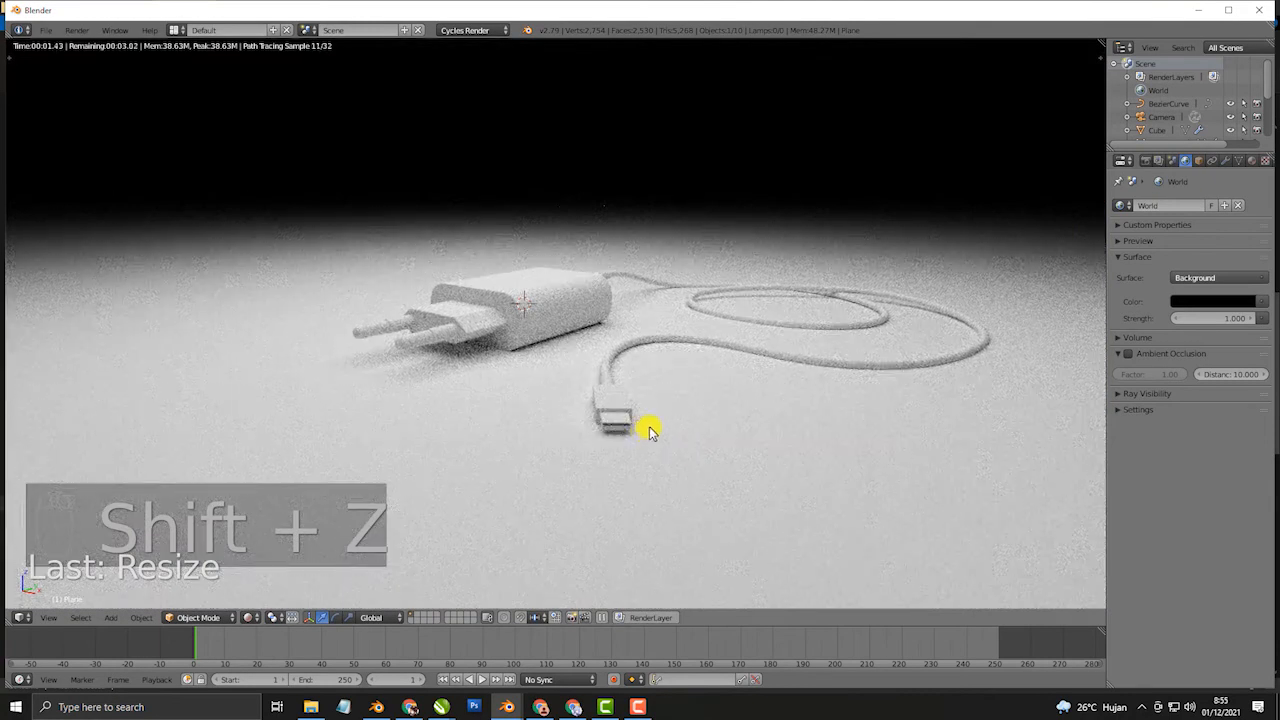
Give the floor plane a new material with a Glossy BSDF surface
right_click(520, 382)
key(shift+z)
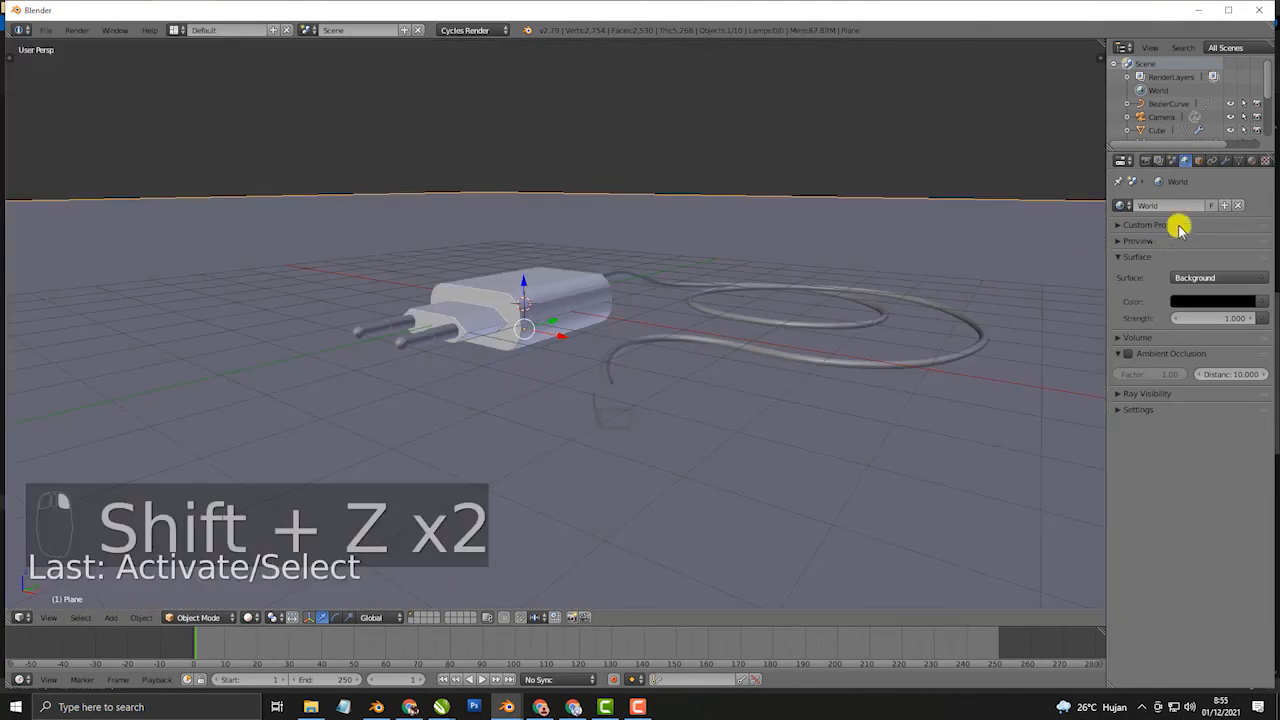
click(1251, 162)
click(1176, 247)
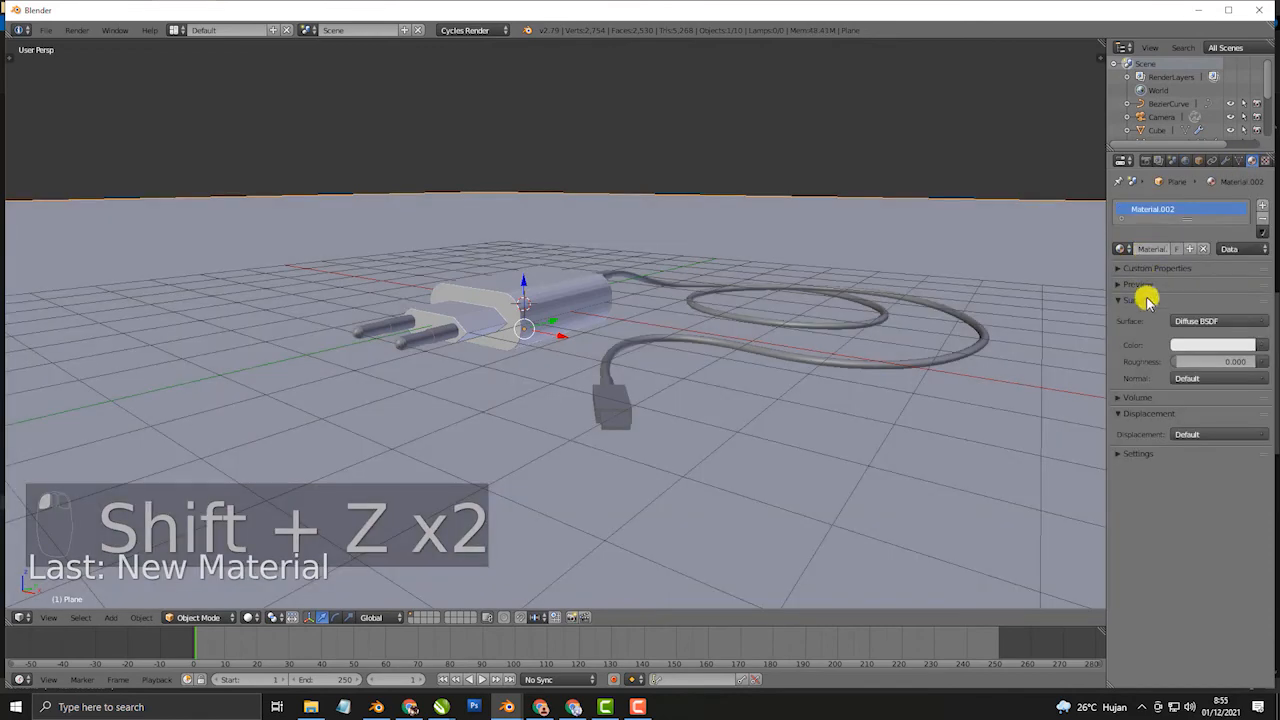
click(1212, 321)
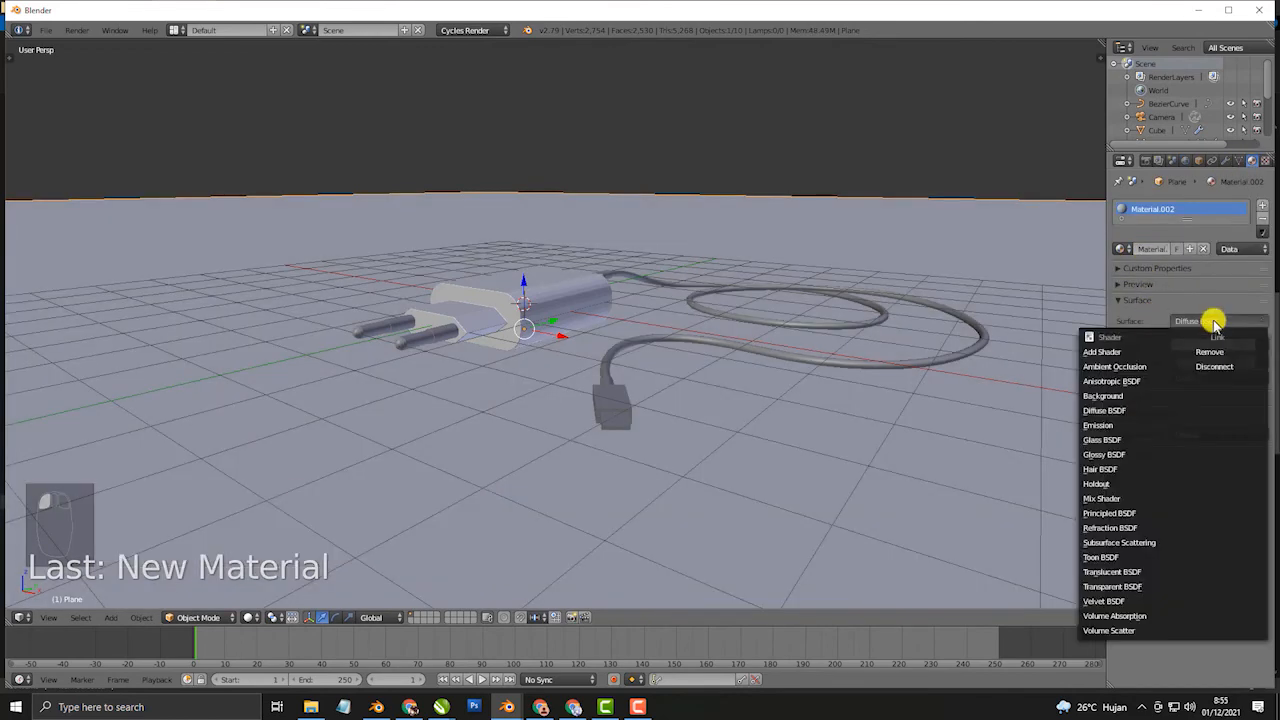
click(1130, 452)
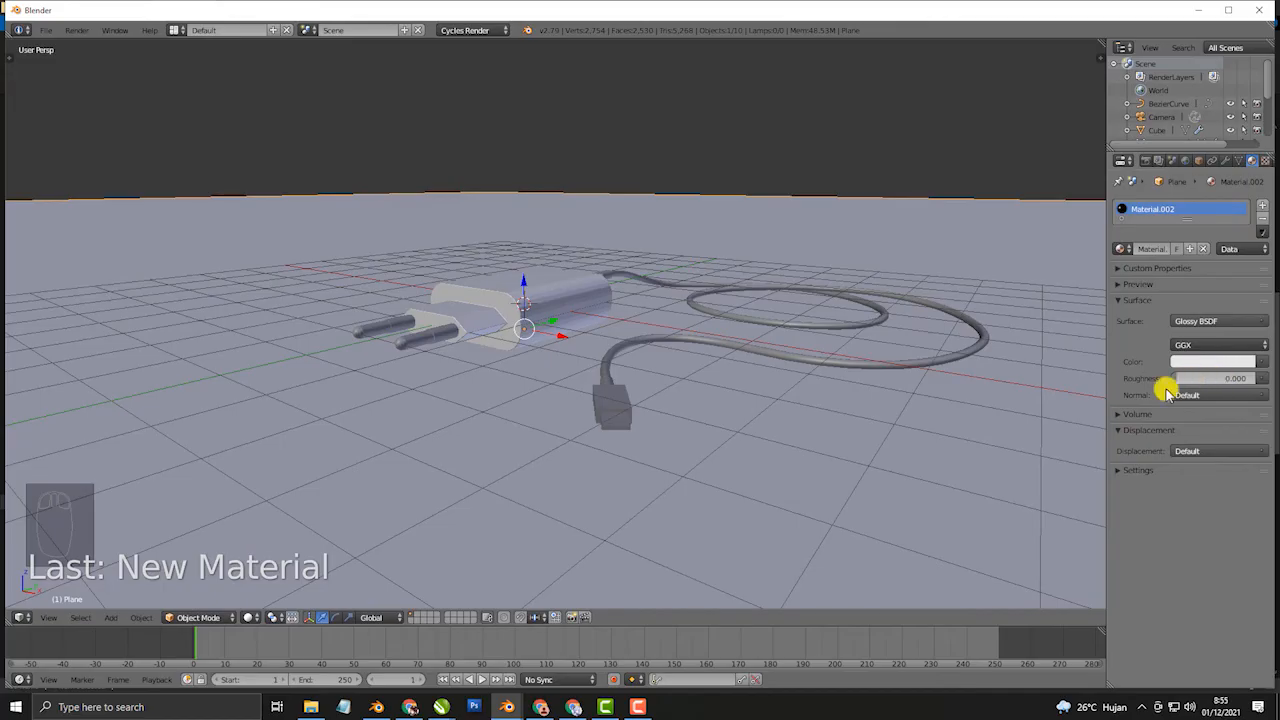
Set the glossy floor's roughness to 0.076 while checking its reflections in rendered shading
key(shift+z)
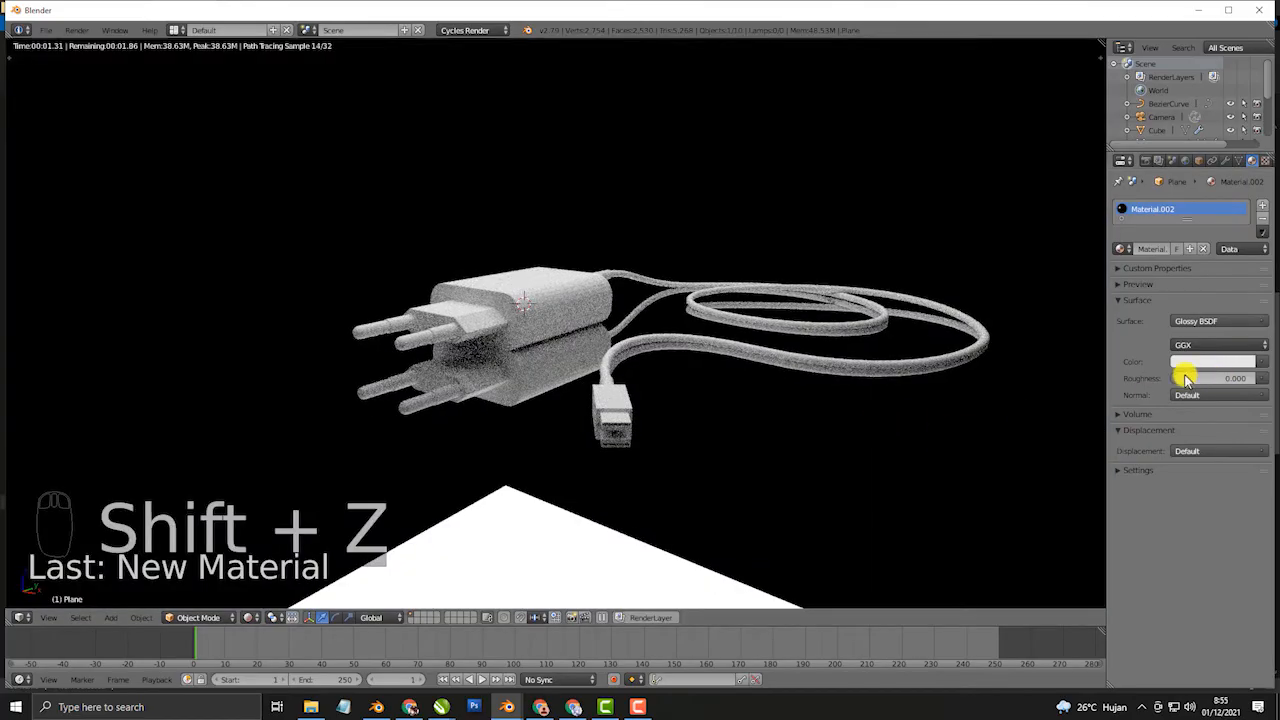
drag(1196, 378, 1203, 378)
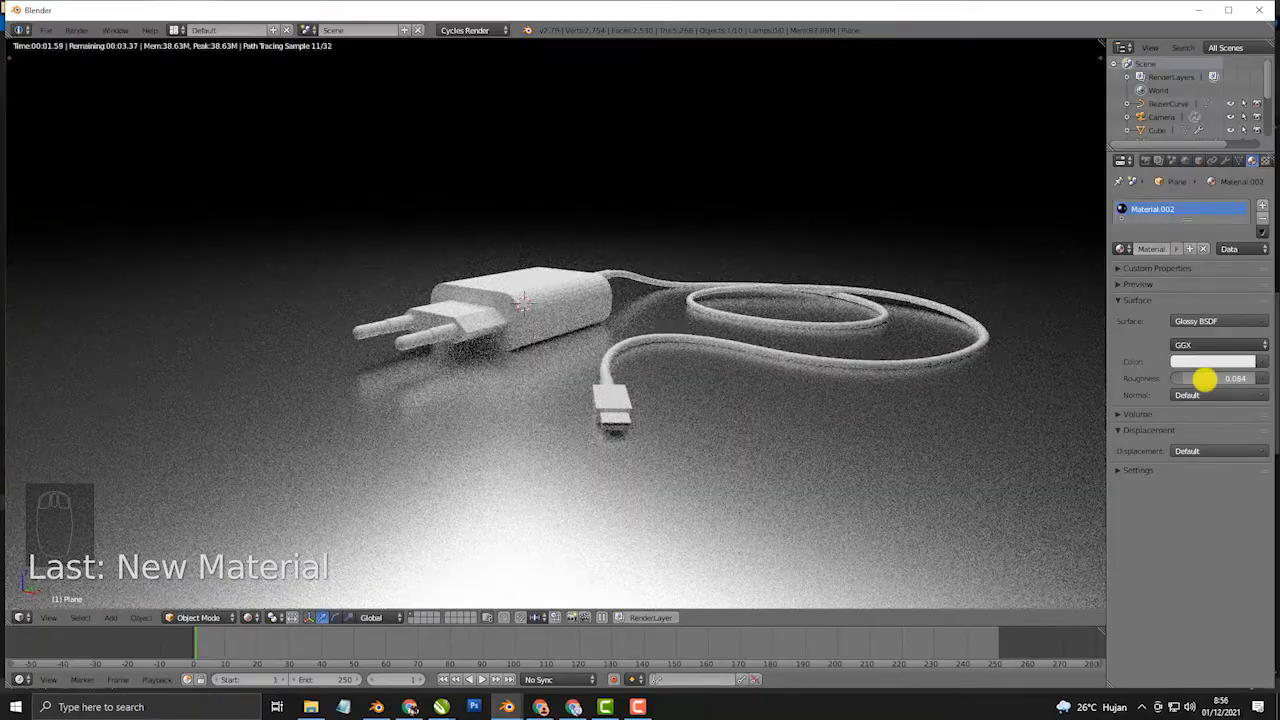
drag(1203, 378, 1203, 379)
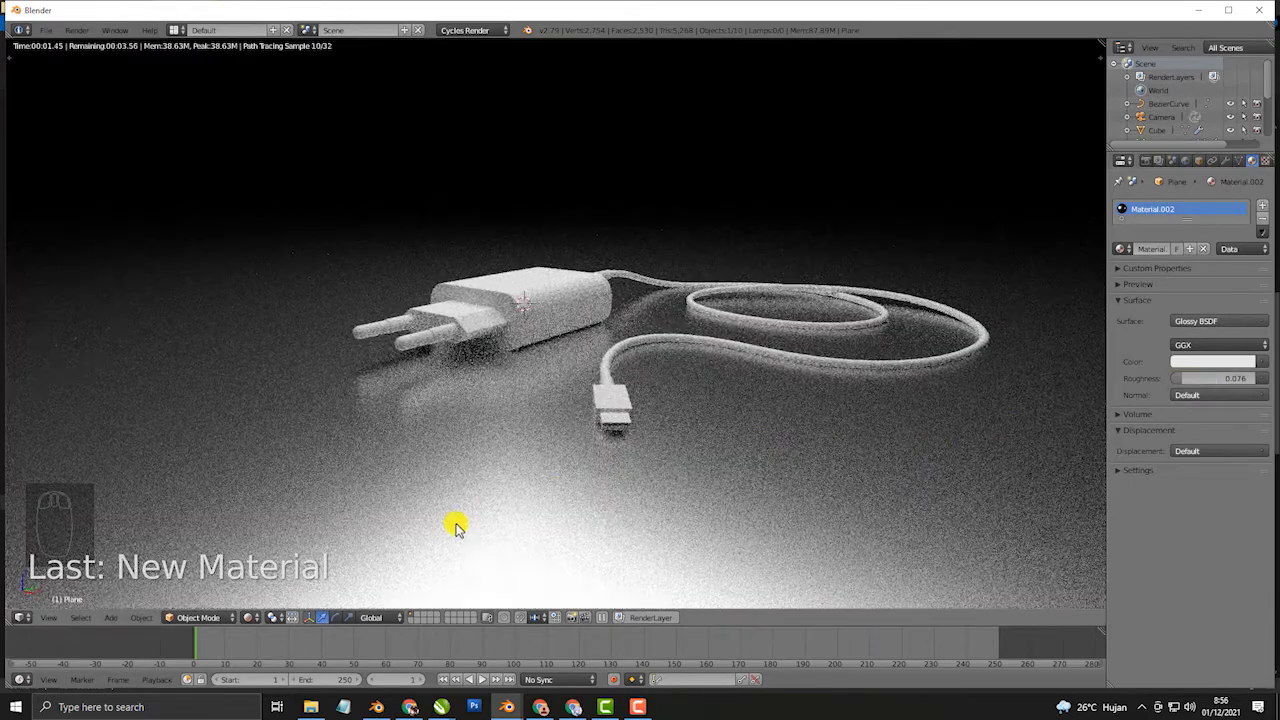
click(1210, 396)
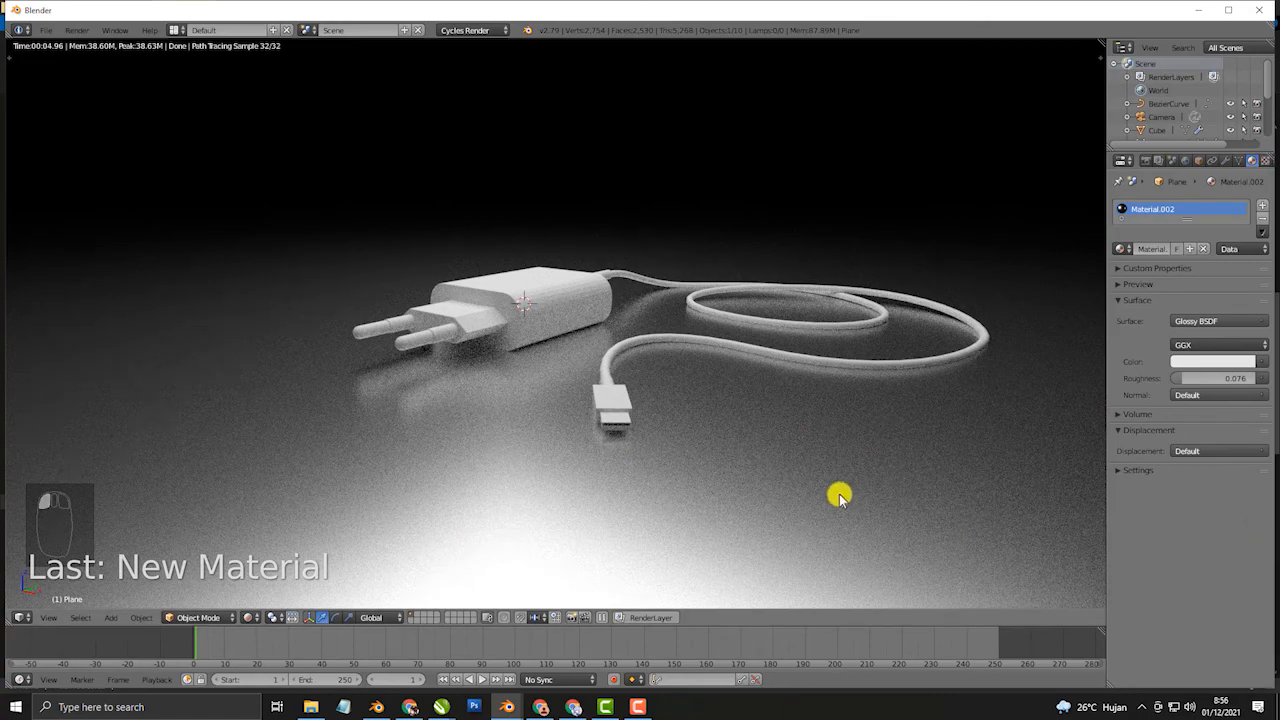
scroll(700, 466, up, 1)
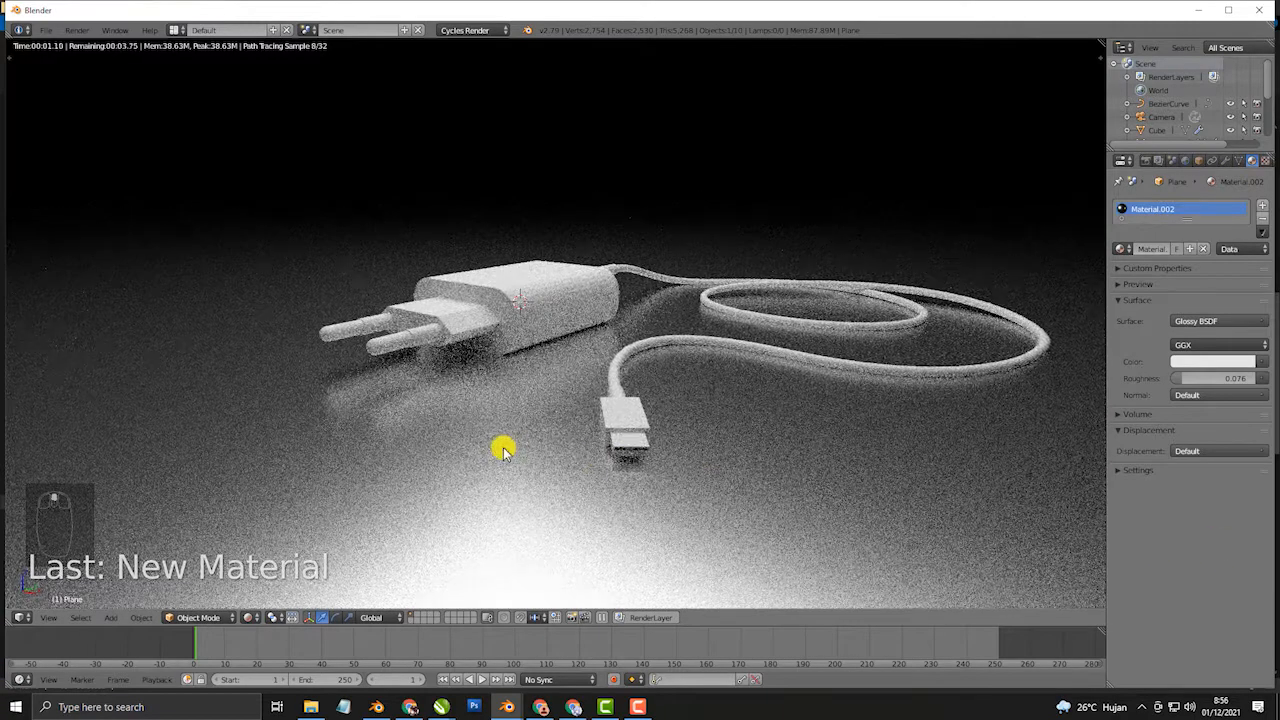
Return to solid shading, enable nodes on the charger body's material and set its surface to Principled BSDF
key(shift+z)
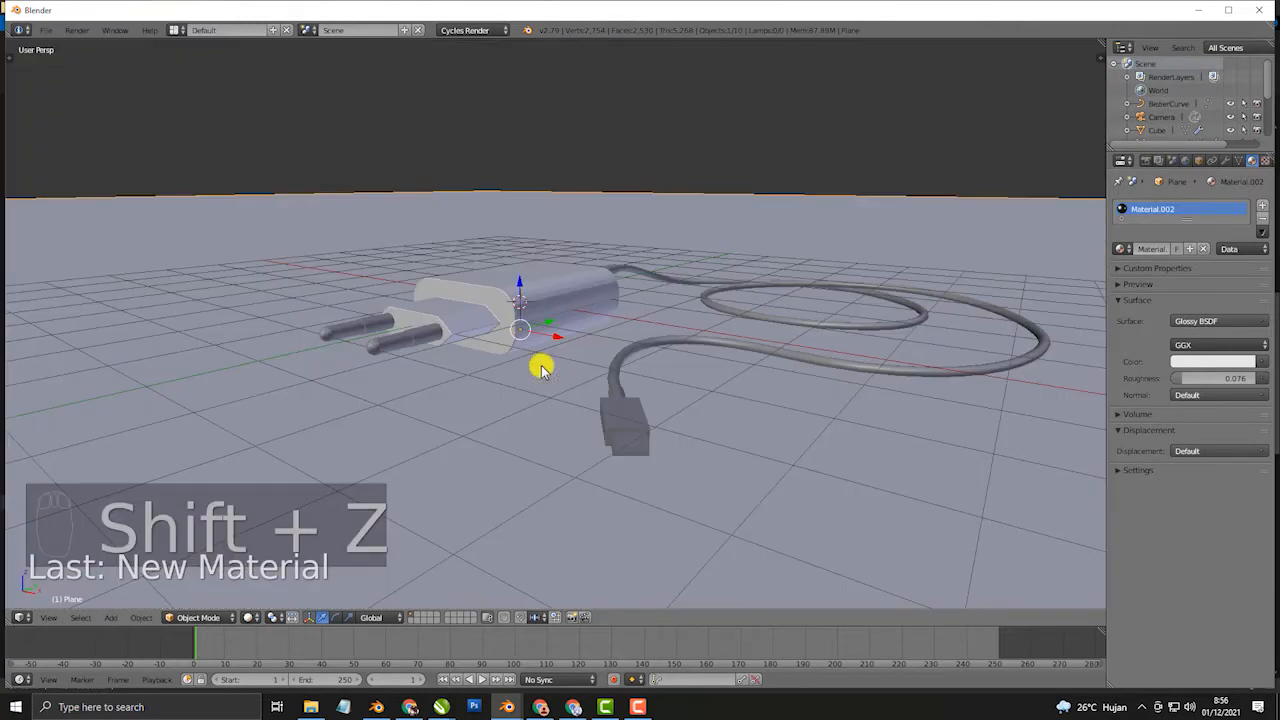
right_click(405, 340)
key(Tab)
key(Tab)
right_click(487, 332)
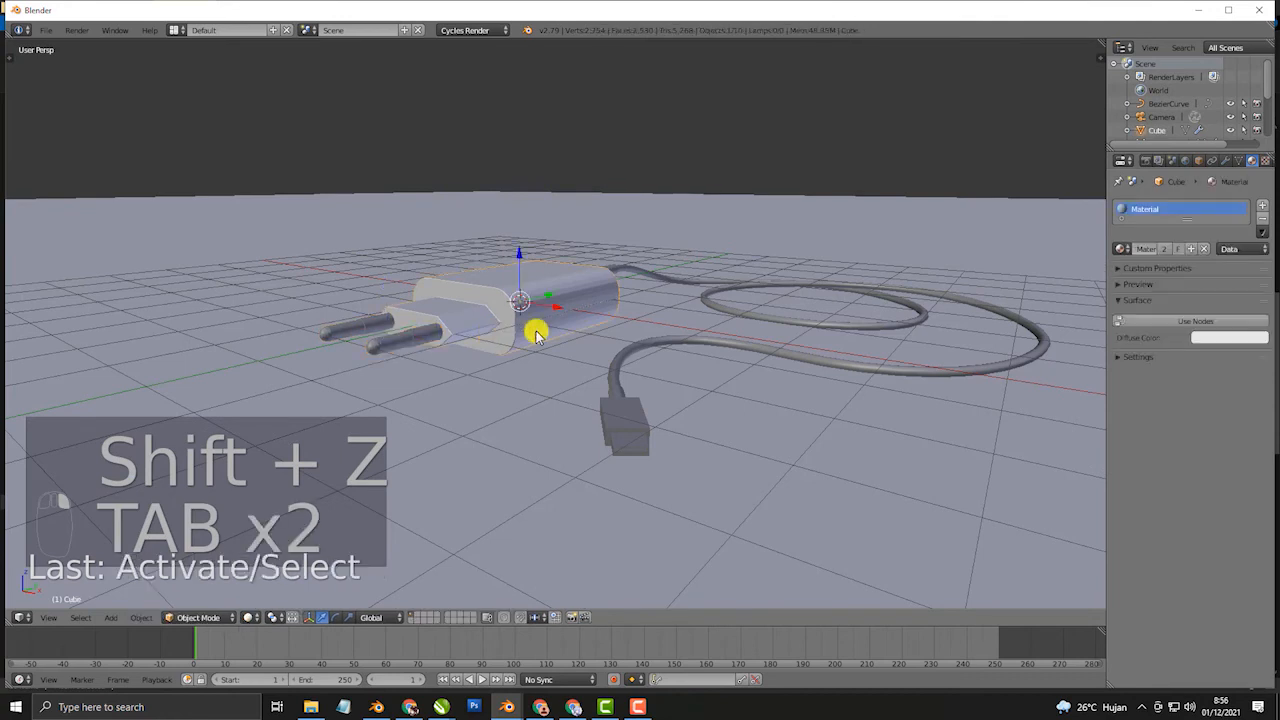
click(1160, 324)
click(1230, 322)
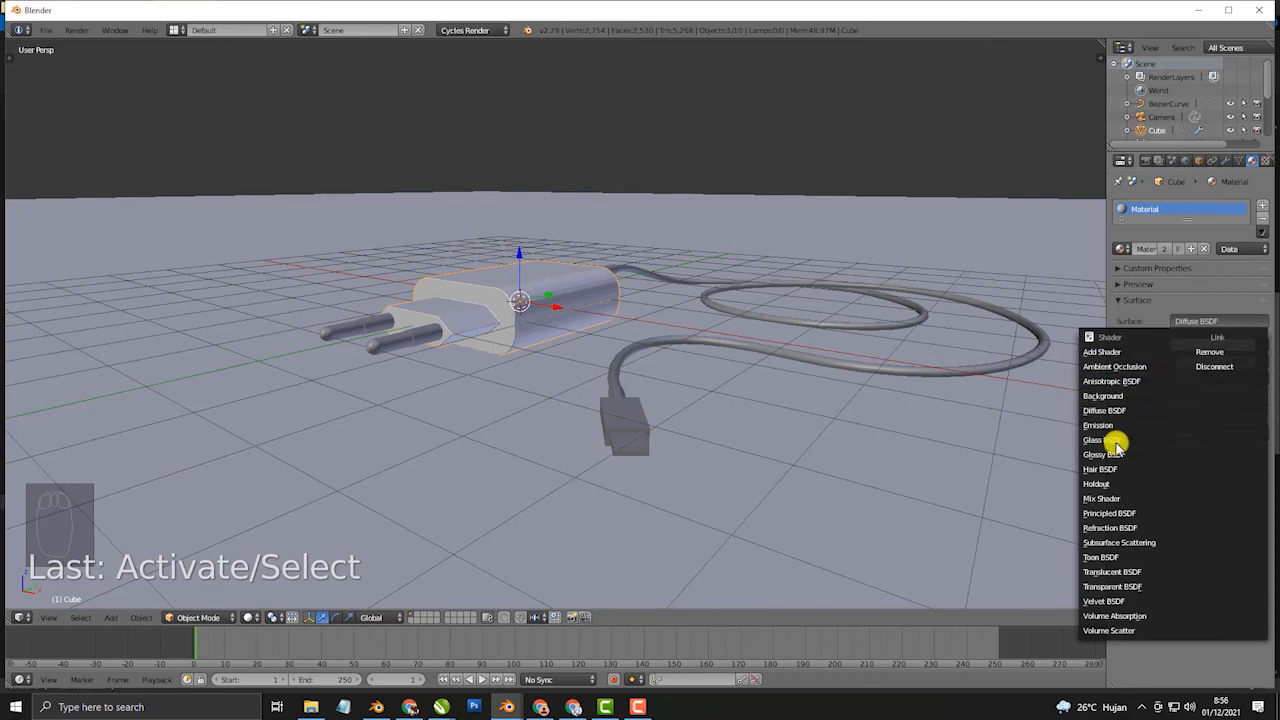
click(1110, 512)
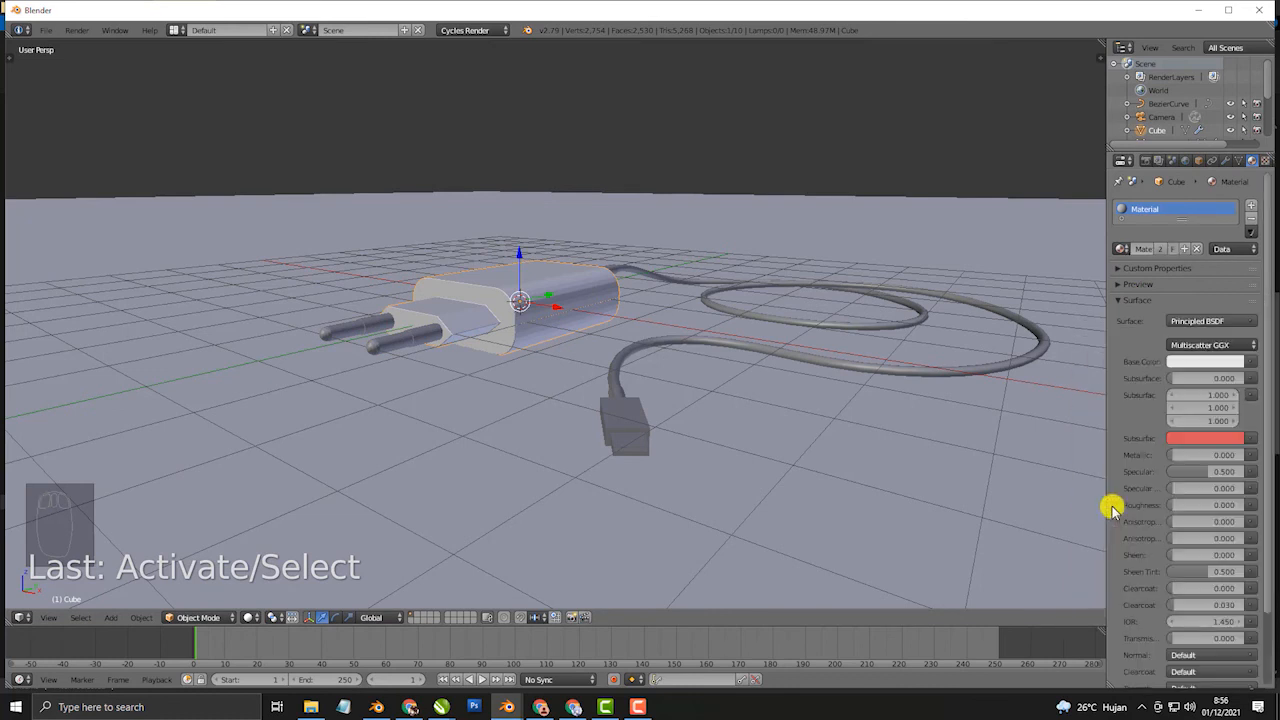
Assign the charger body's existing material to the cable curve
right_click(944, 372)
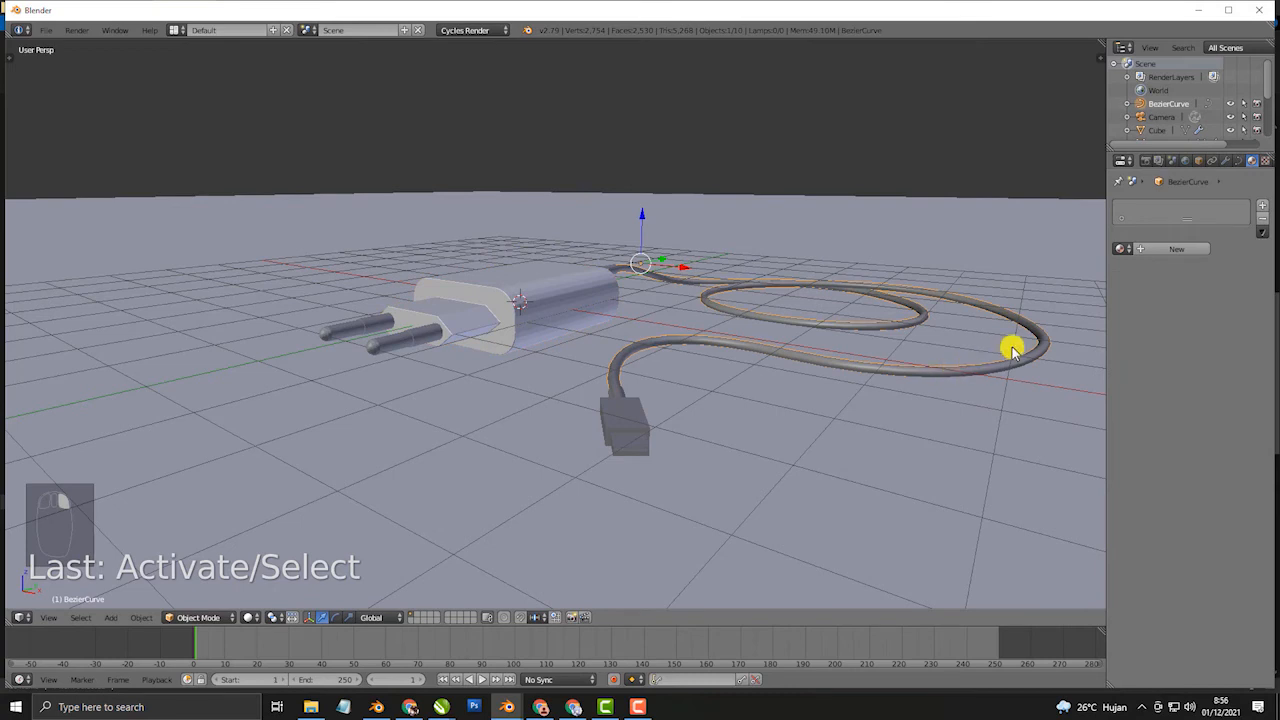
click(1119, 248)
click(1079, 270)
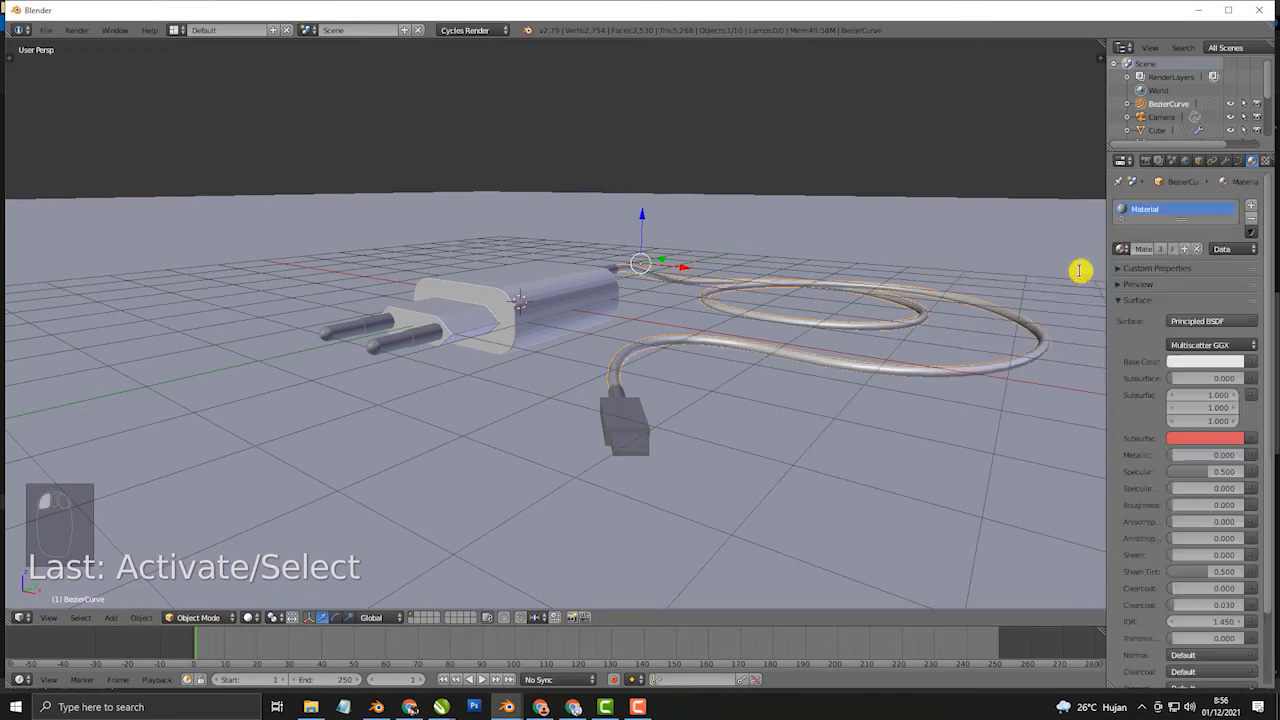
Assign the charger body's existing material to the USB connector and check it in rendered shading
right_click(634, 411)
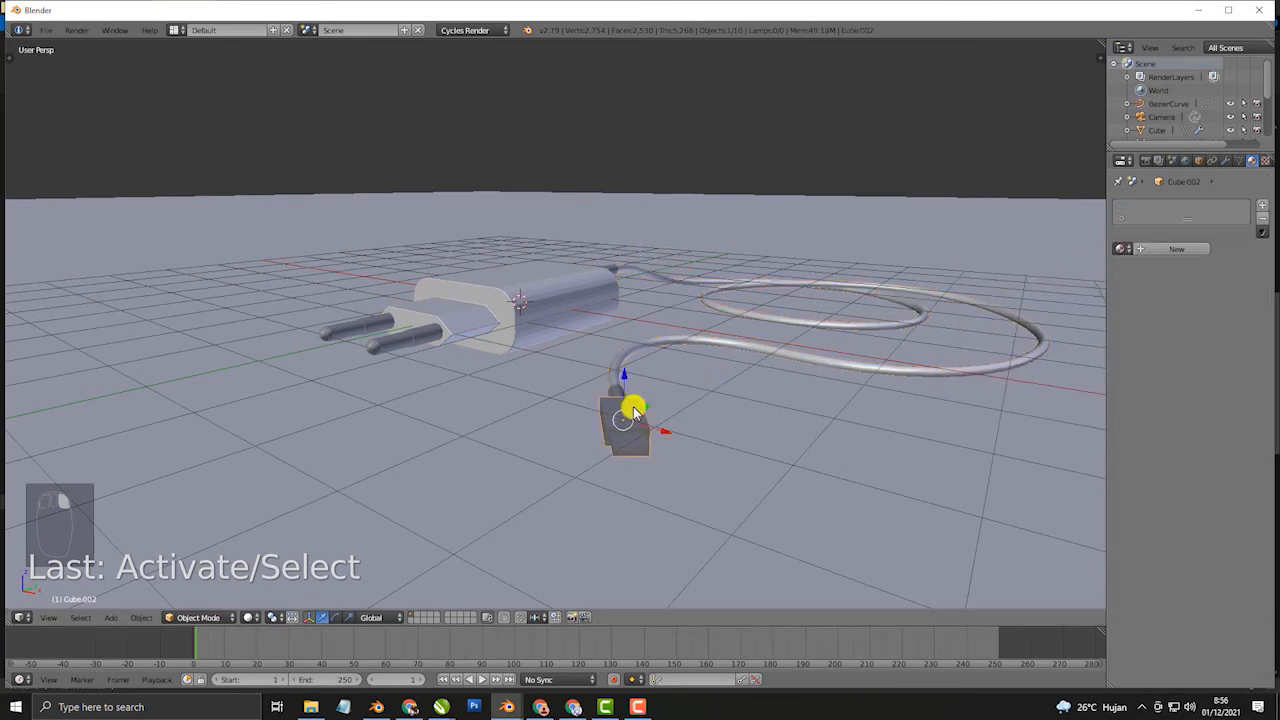
click(1122, 248)
click(1080, 271)
key(shift+z)
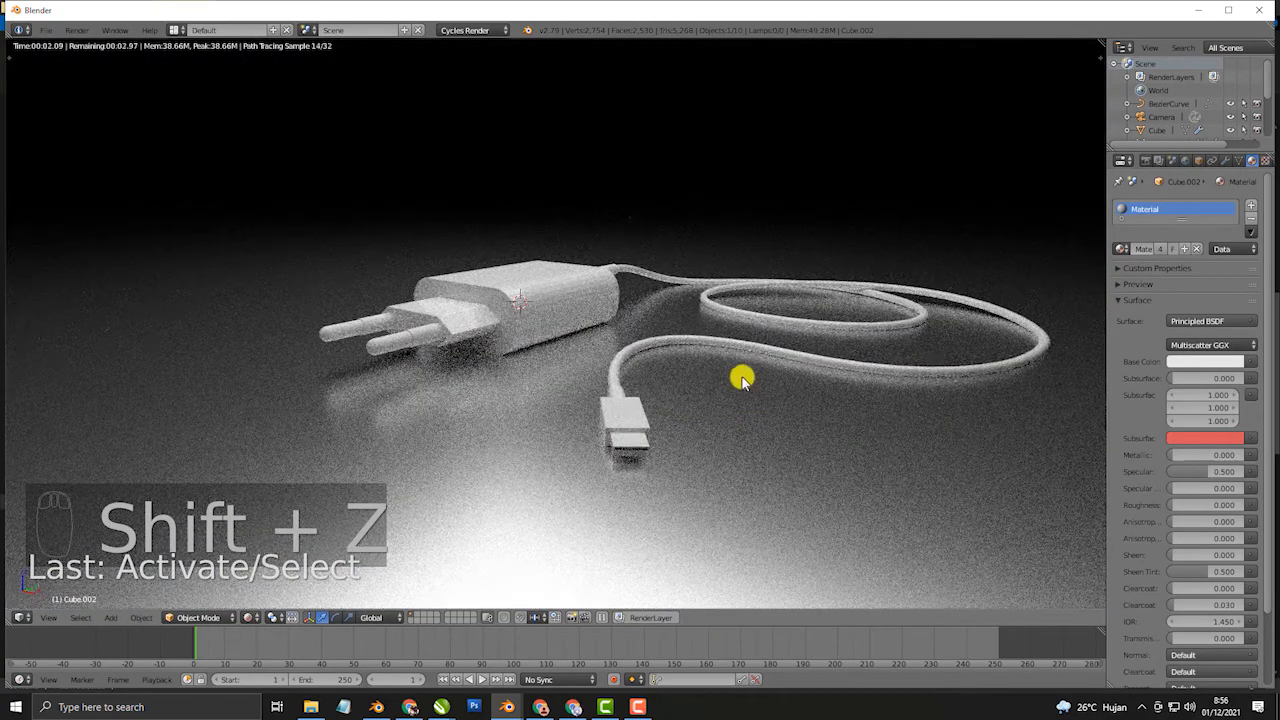
key(shift+z)
Replace the cable curve's shared material with a new Diffuse BSDF material and check it in rendered shading
right_click(806, 357)
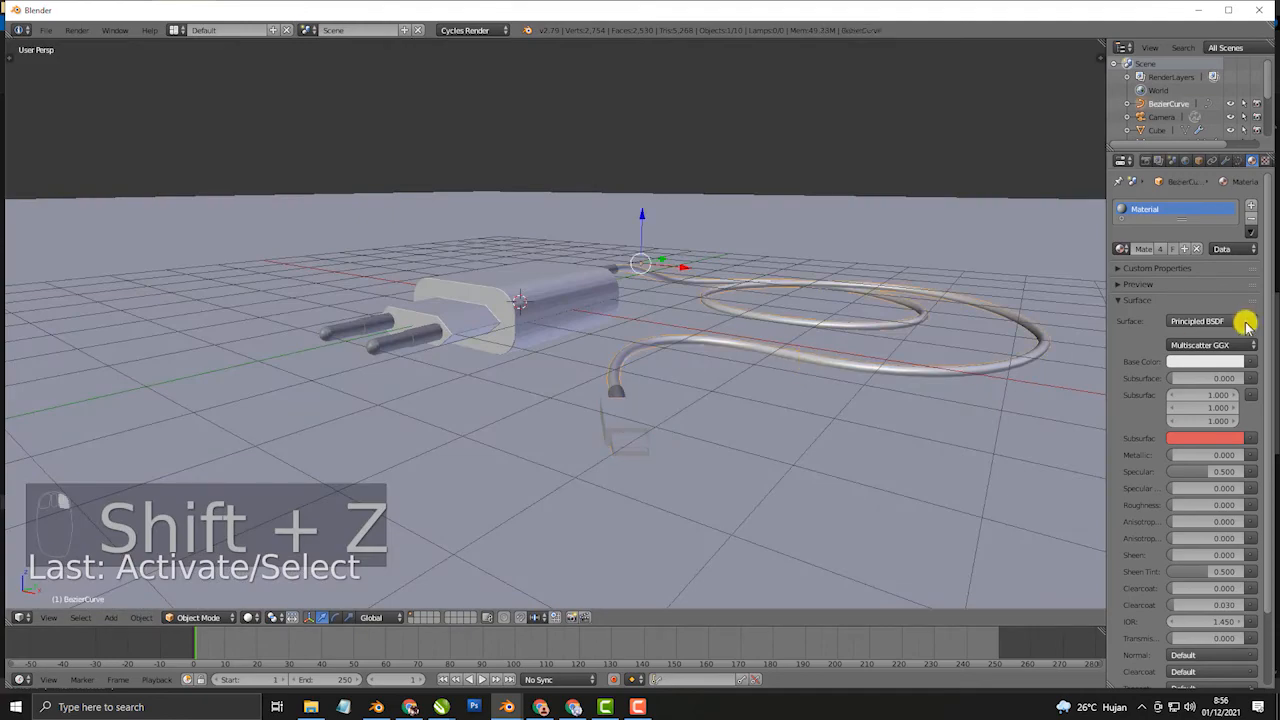
click(1250, 220)
click(1176, 249)
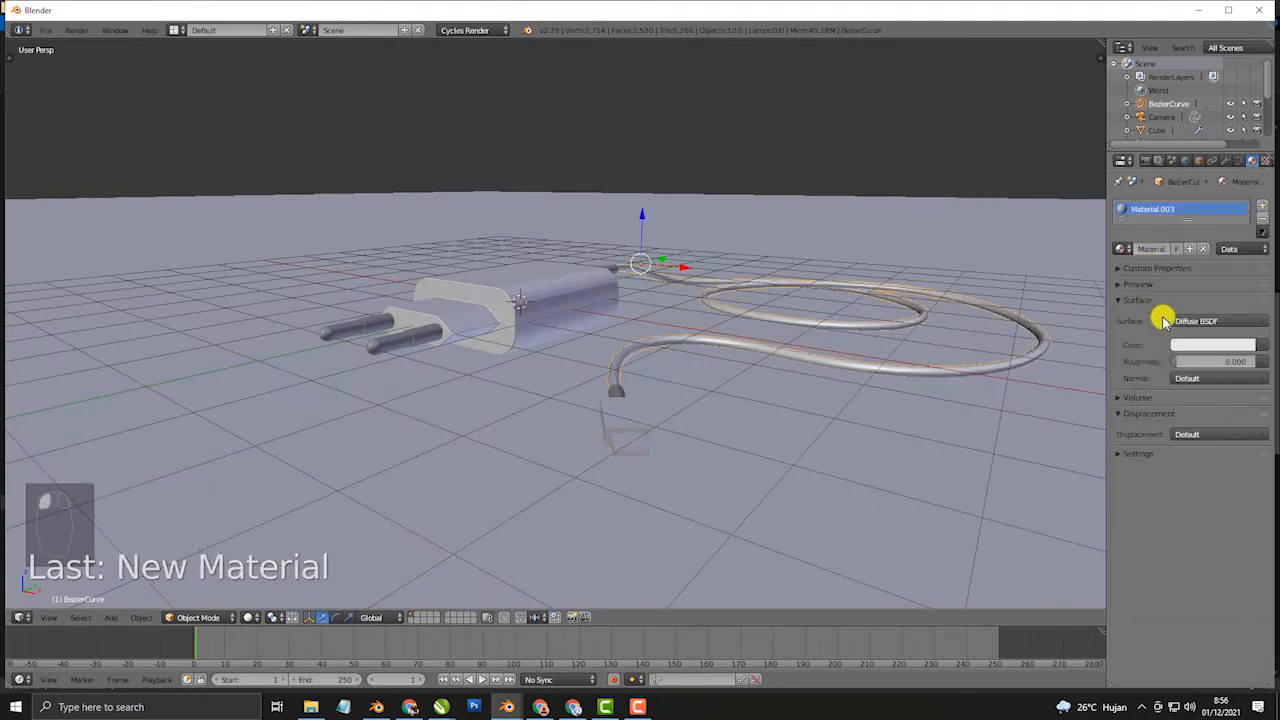
key(shift+z)
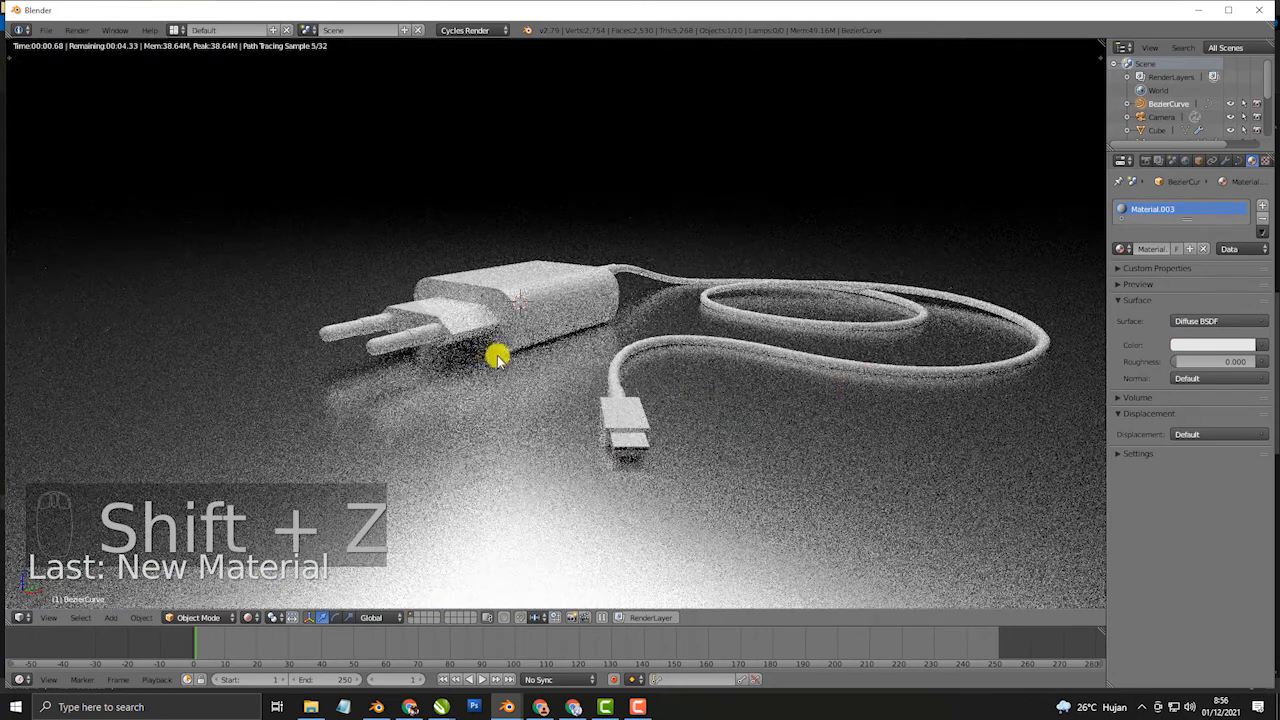
key(shift+z)
Assign the charger body's existing material to the plug pins
right_click(405, 333)
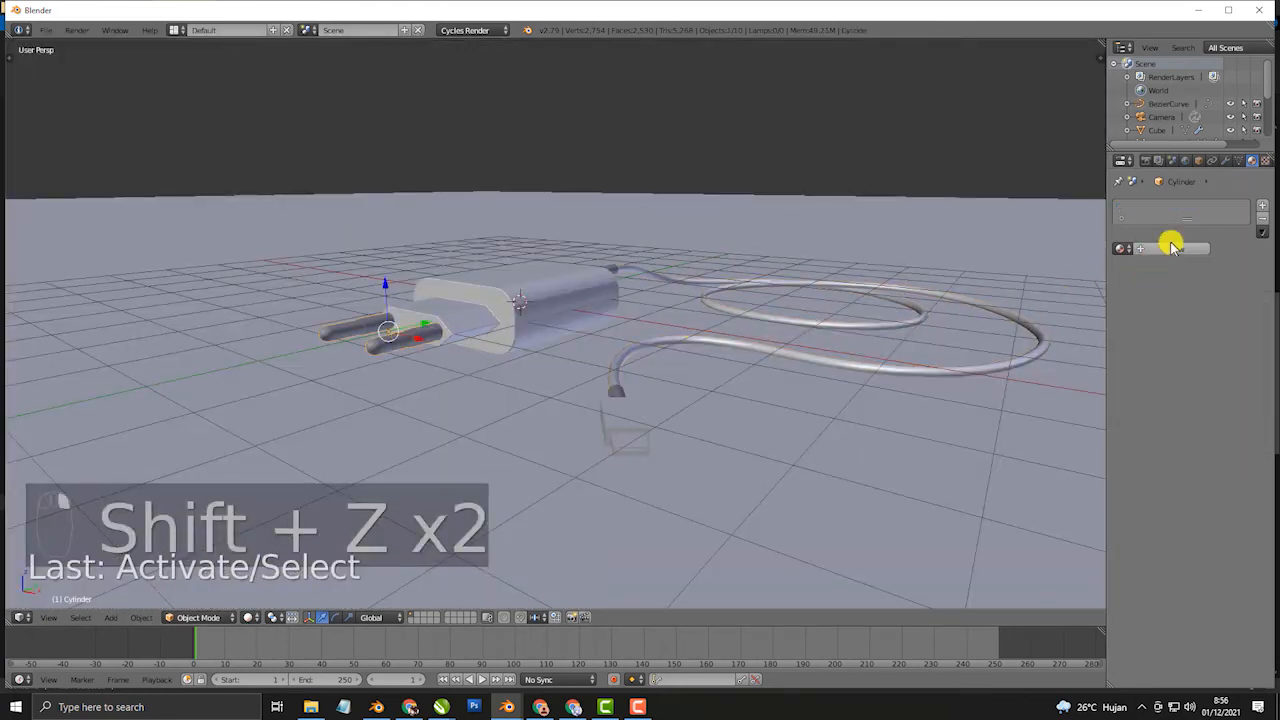
click(1128, 249)
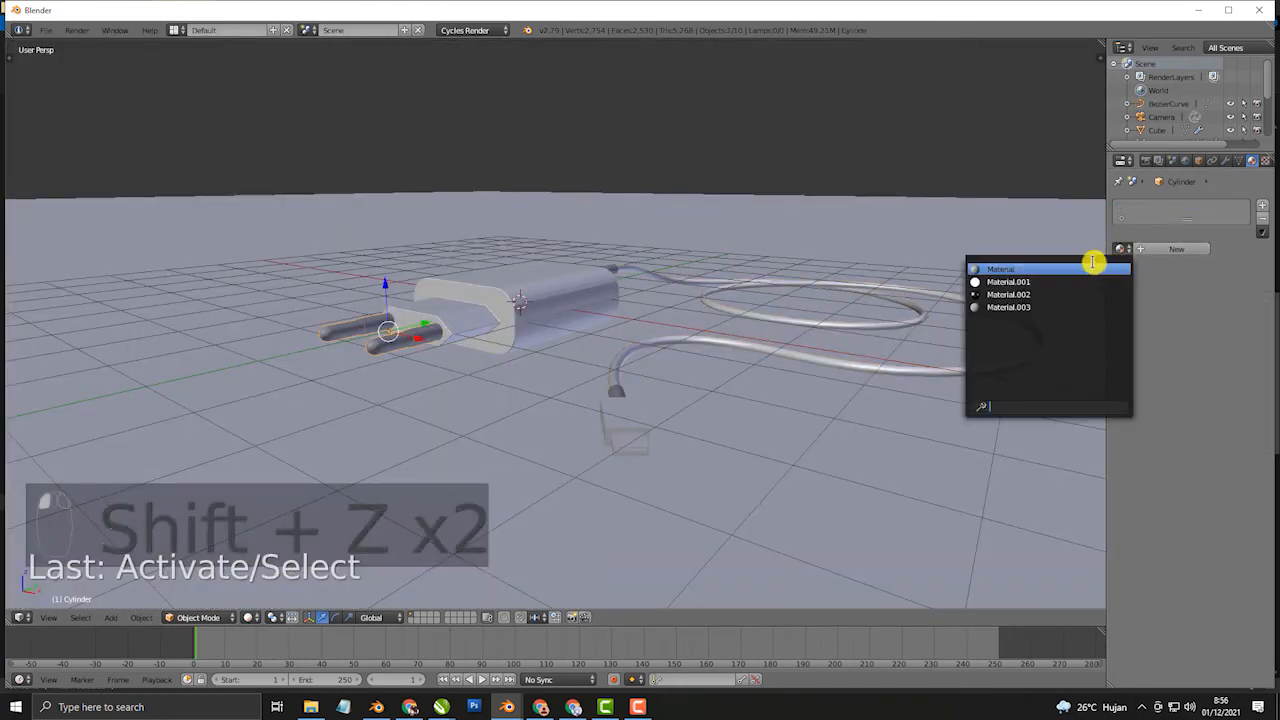
click(1093, 262)
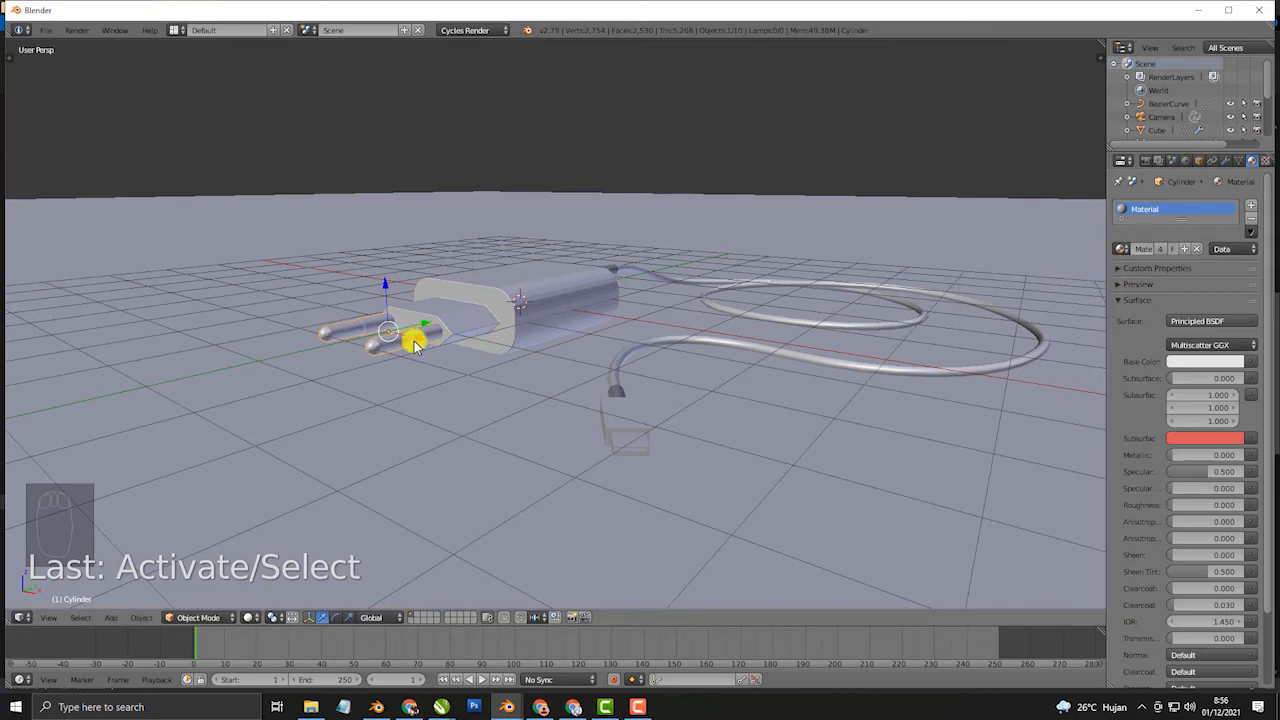
In Edit Mode, select only the narrower outer section and rounded tip of the plug pin, using wireframe shading
key(Tab)
scroll(412, 363, up, 2)
shift+middle_drag(412, 364, 640, 383)
middle_drag(561, 417, 611, 471)
shift+middle_drag(506, 459, 646, 430)
scroll(531, 423, up, 3)
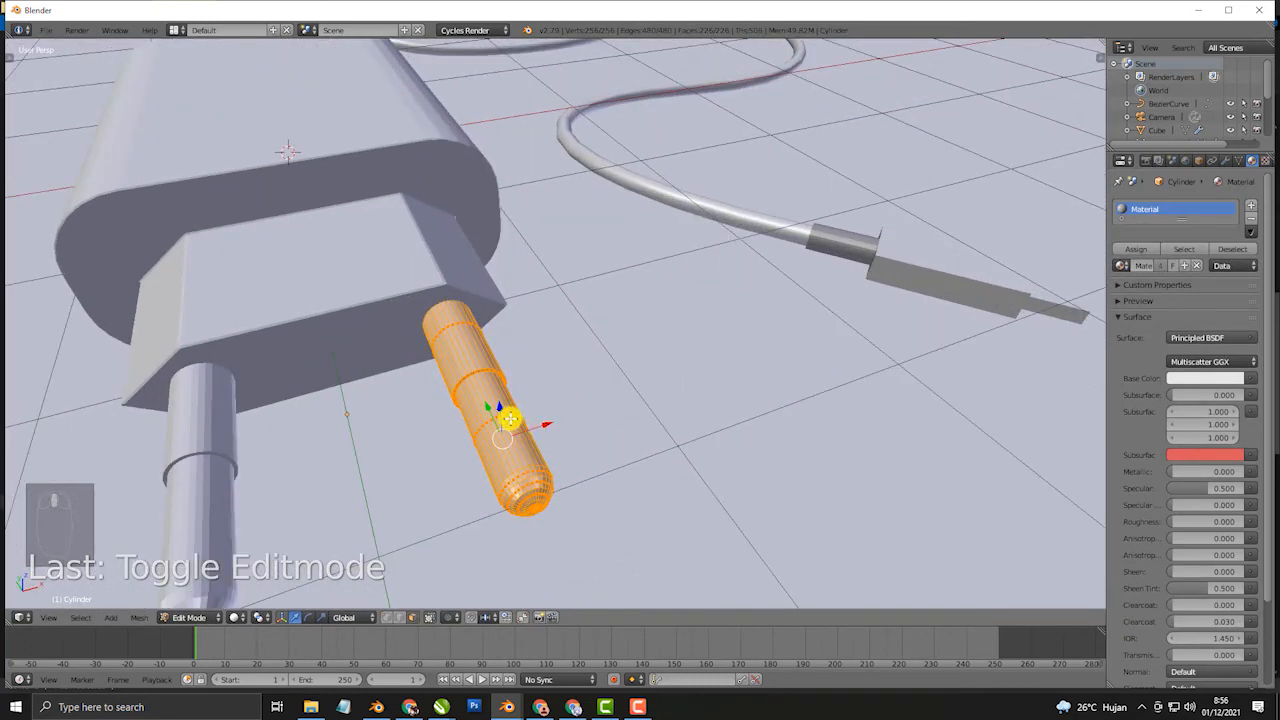
key(KP_7)
scroll(490, 409, up, 2)
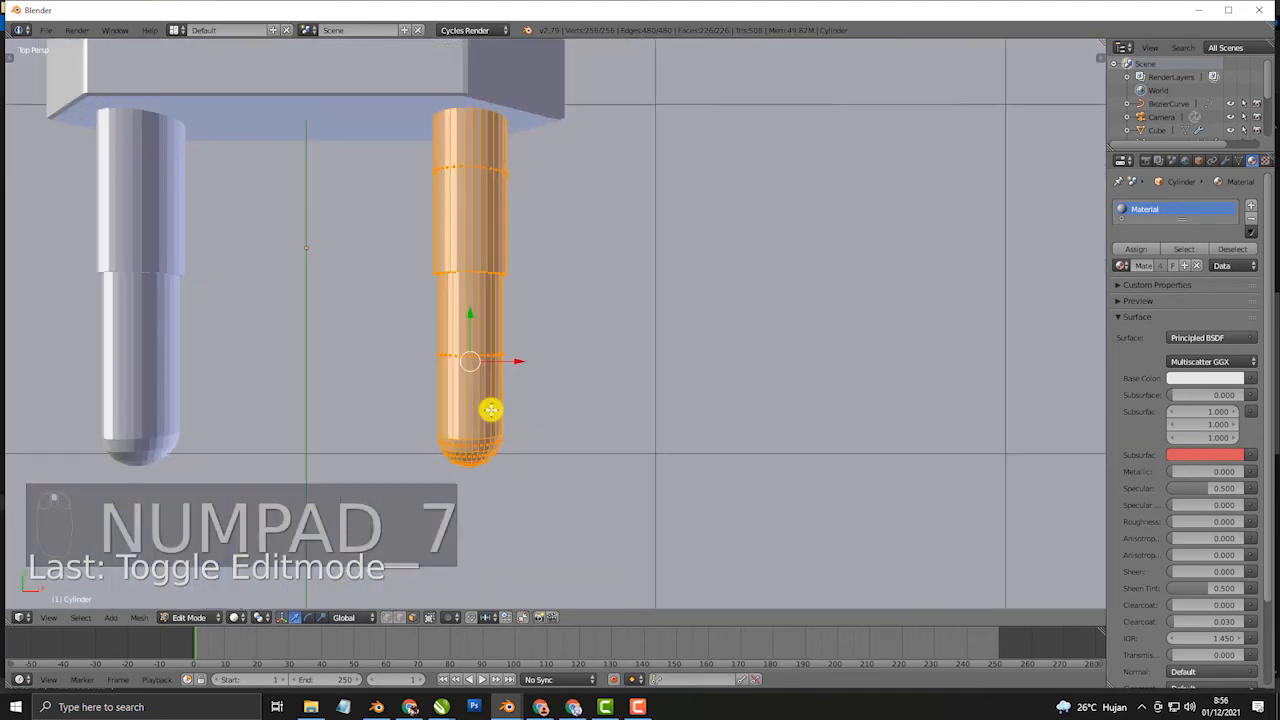
key(KP_5)
mouse_move(504, 404)
middle_down()
mouse_move(503, 360)
mouse_move(534, 397)
mouse_move(509, 420)
middle_up()
key(KP_5)
key(z)
key(a)
key(b)
drag(385, 278, 607, 545)
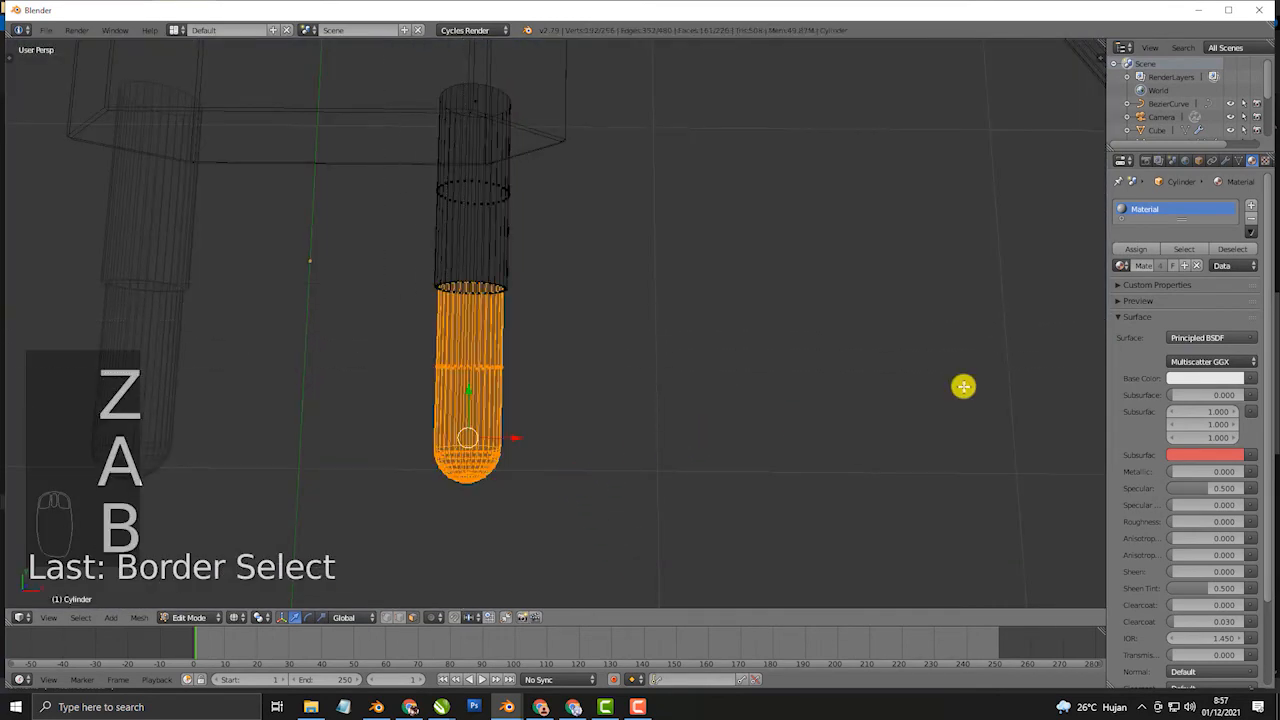
key(z)
middle_drag(780, 397, 705, 335)
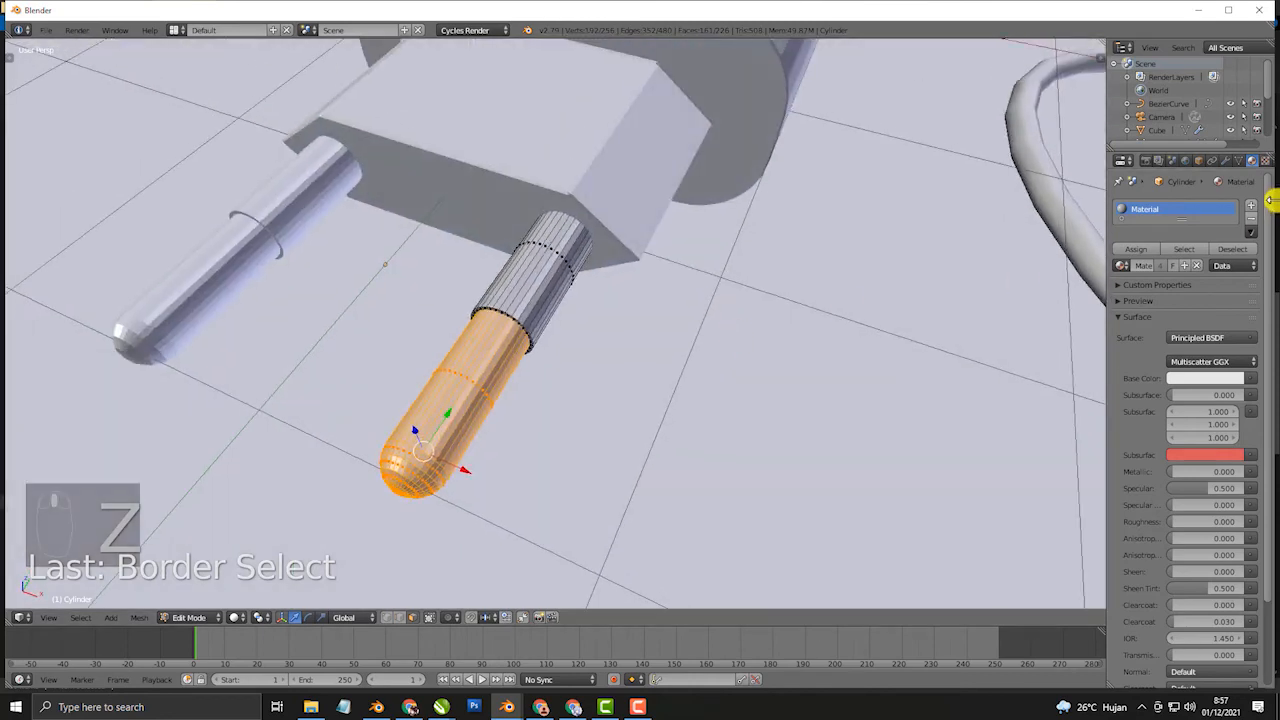
Add a second material slot to the pins with a new Principled BSDF material and set its metallic value to 0.861
click(1251, 205)
click(1123, 296)
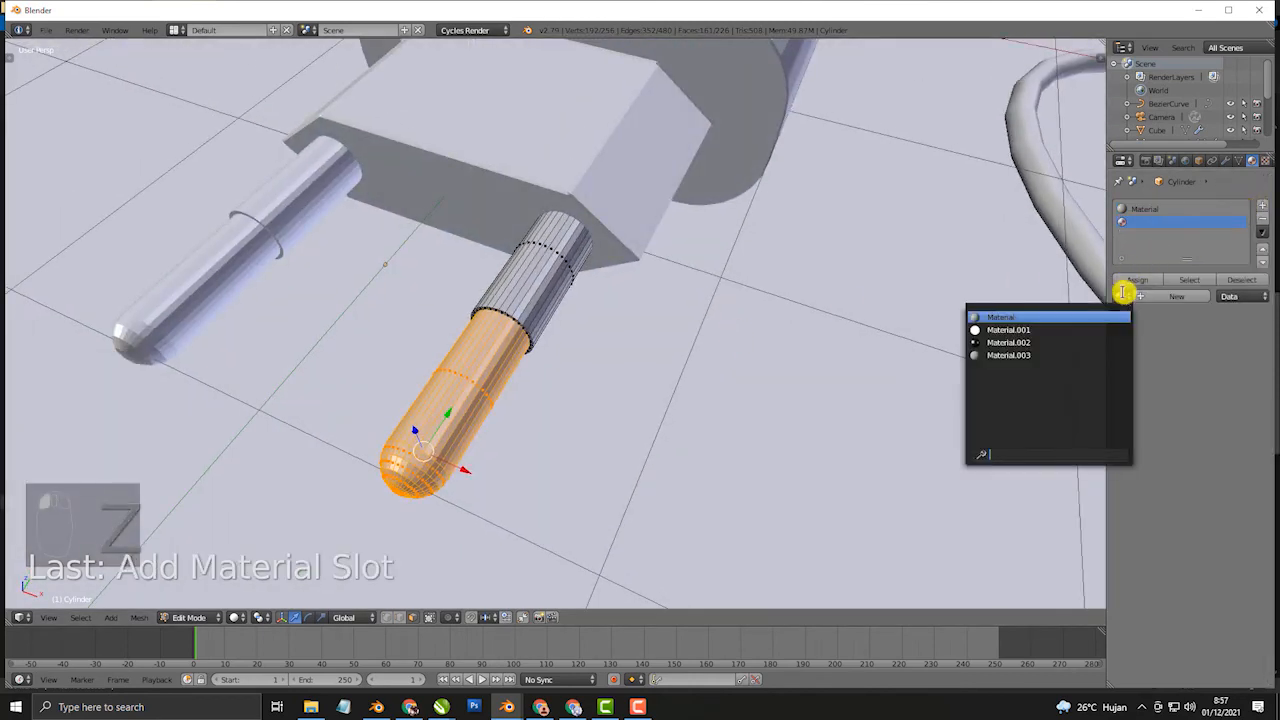
click(1180, 294)
click(1206, 367)
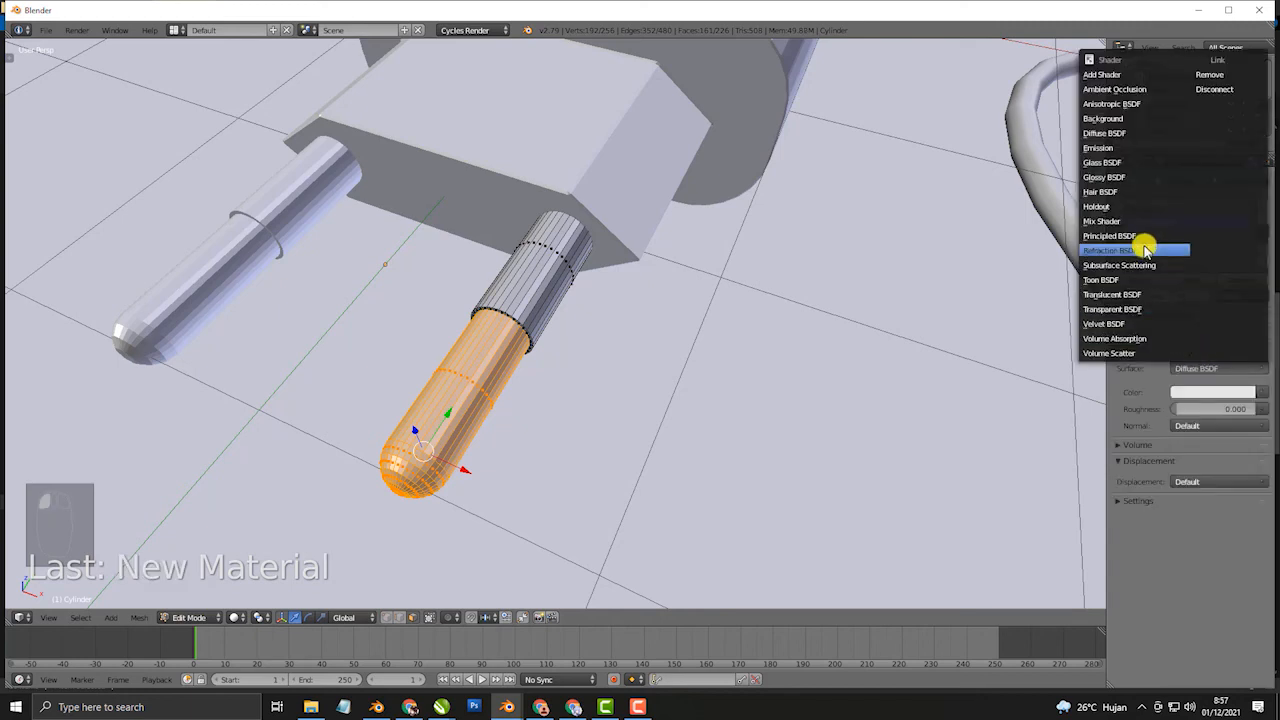
click(1145, 237)
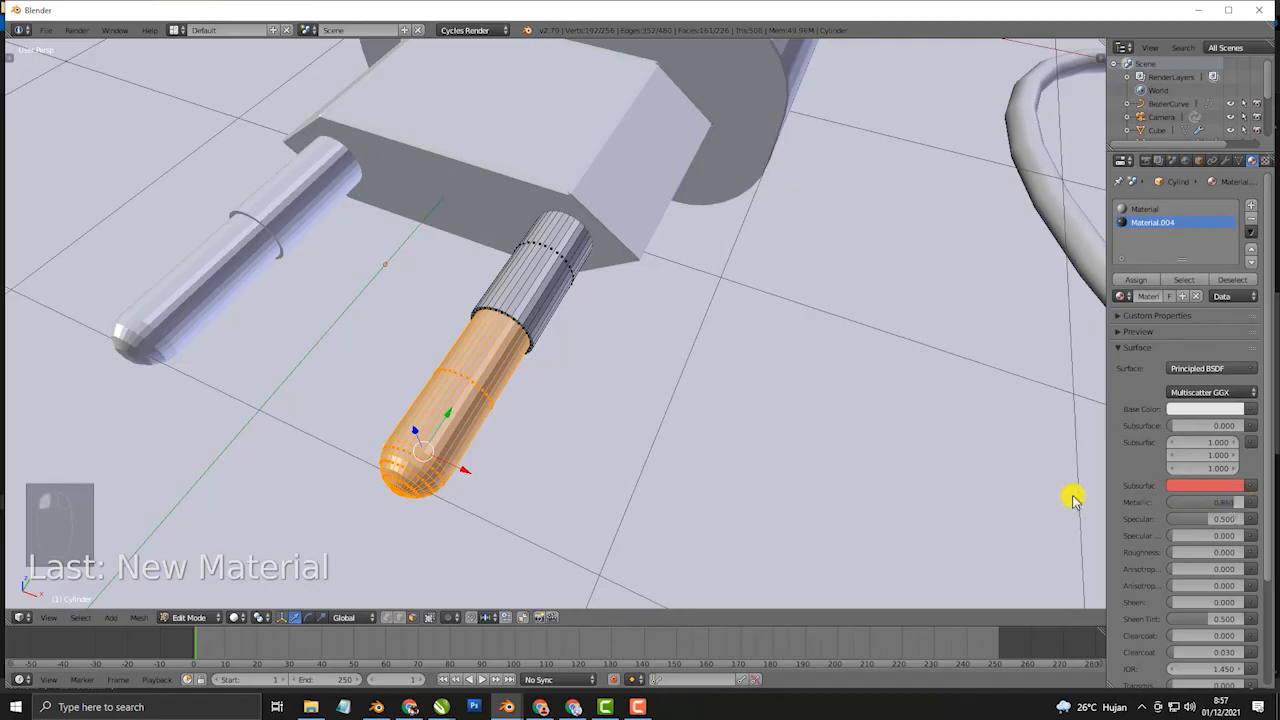
Assign the metallic material to the selected pin section and check it in rendered shading
key(shift+z)
mouse_move(743, 443)
middle_down()
mouse_move(706, 397)
mouse_move(948, 346)
middle_up()
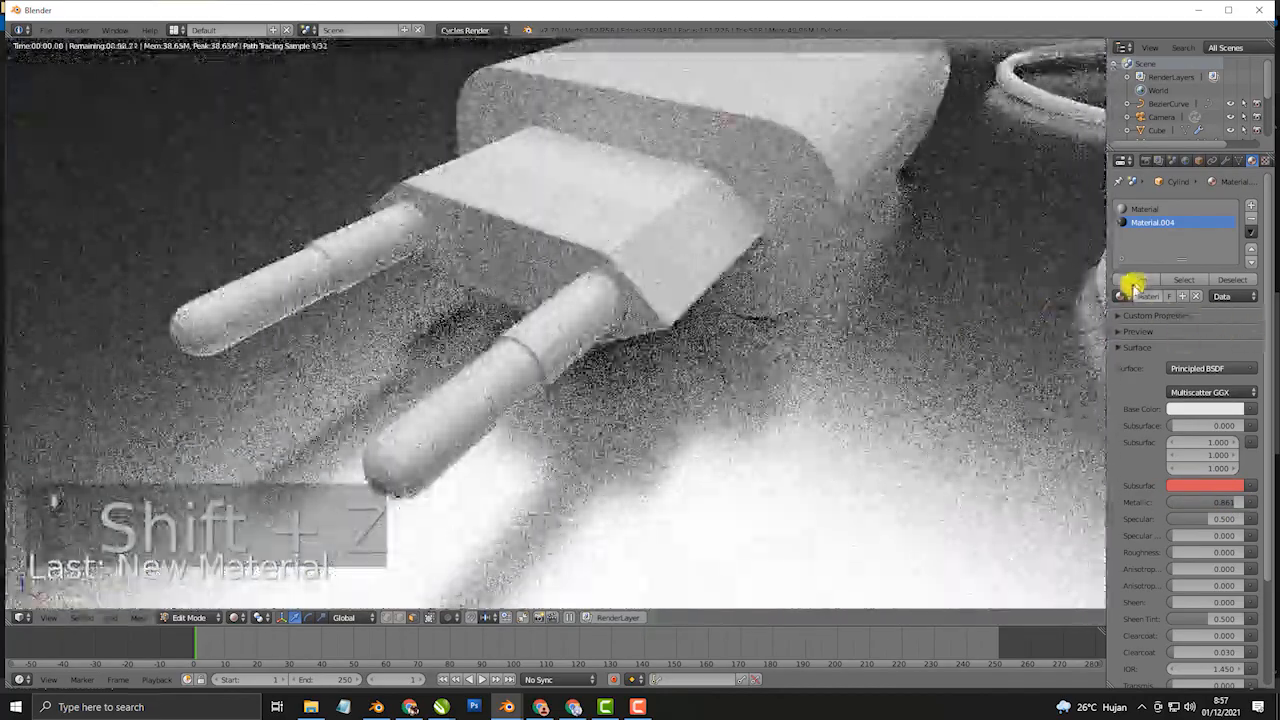
click(1134, 282)
scroll(758, 378, down, 3)
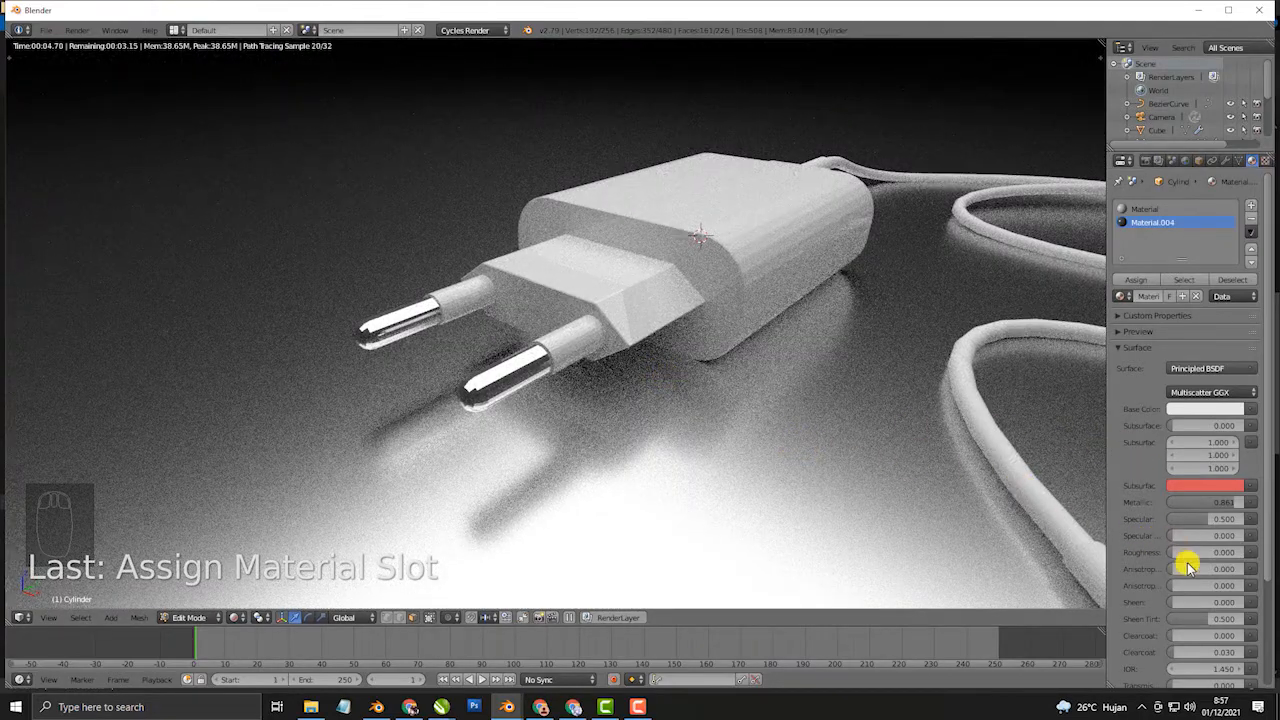
Set the pin metal's roughness to 0.343, inspect the render, and return to solid shading
drag(1183, 553, 1224, 551)
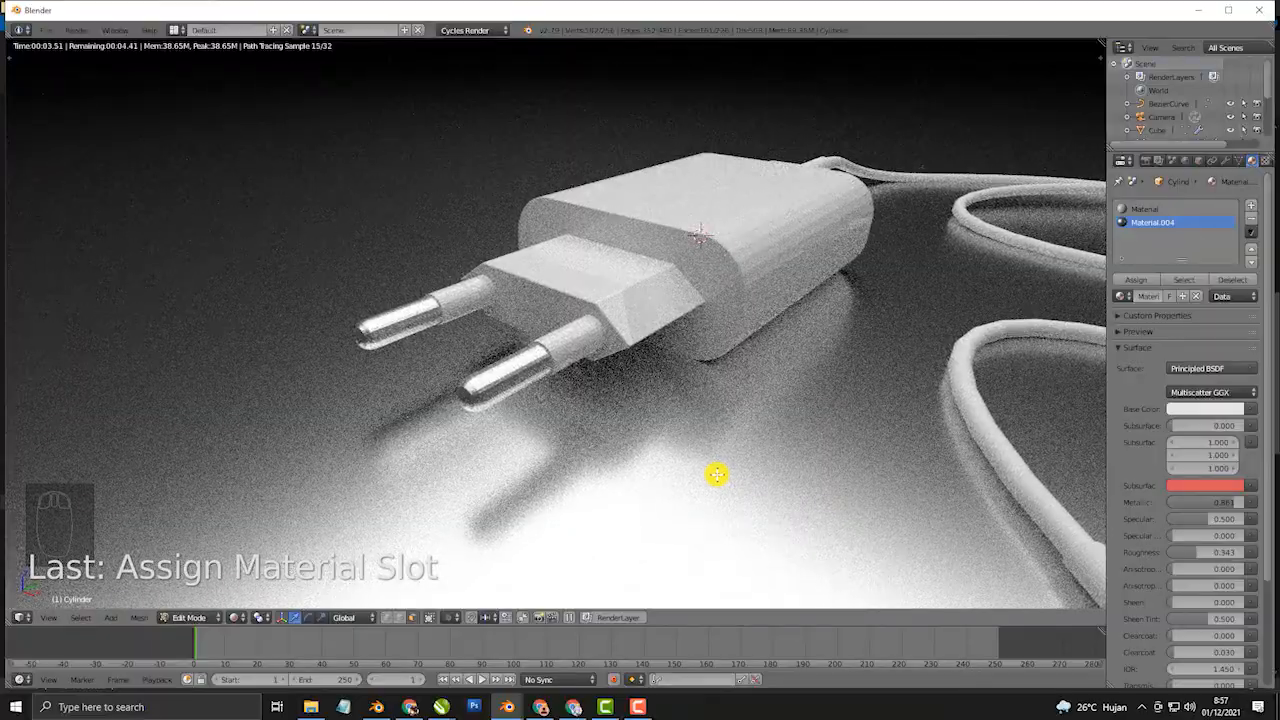
scroll(717, 475, down, 2)
middle_drag(711, 460, 608, 371)
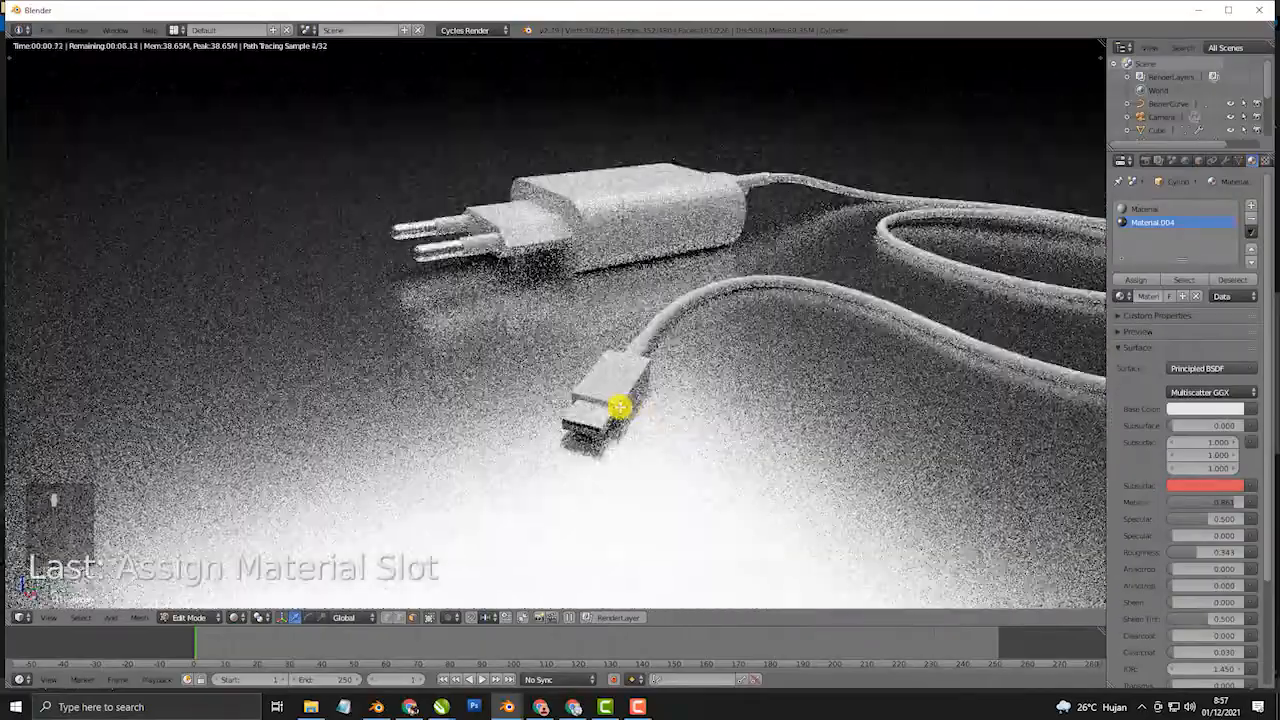
key(shift+z)
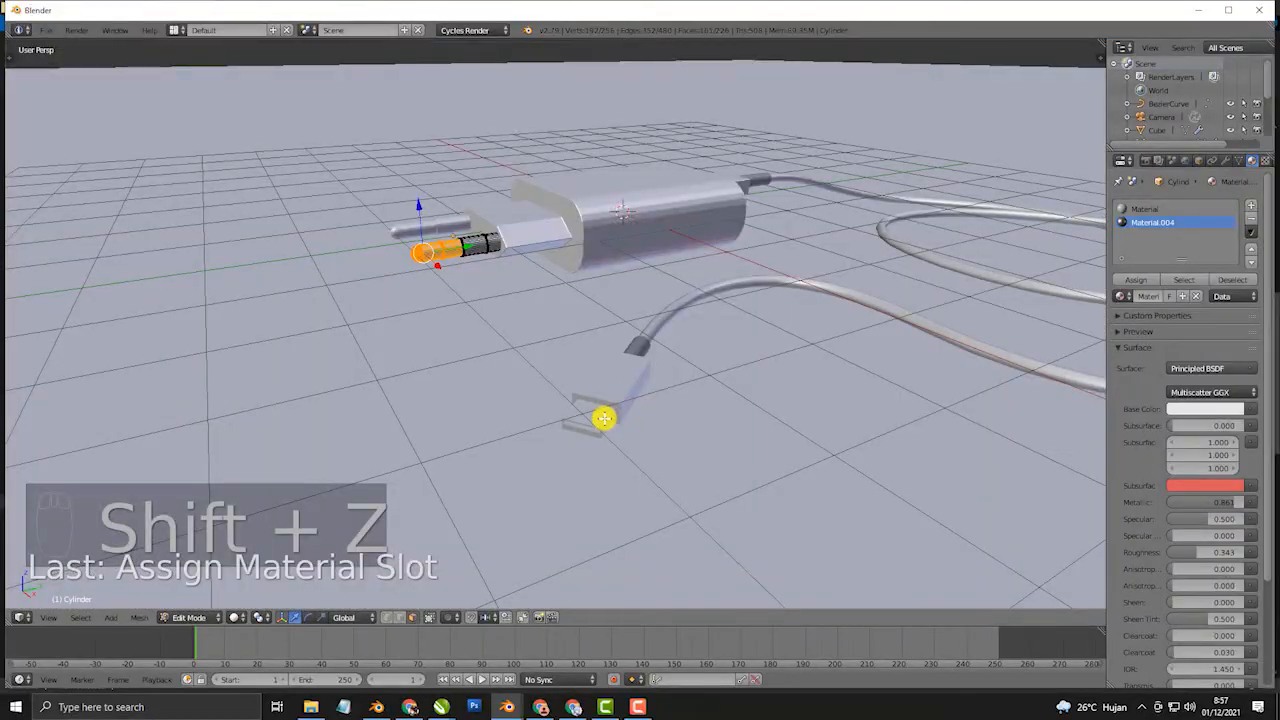
Switch editing to the USB connector and select all geometry of its protruding metal tip
key(Tab)
right_click(601, 416)
key(Tab)
scroll(598, 418, up, 1)
mouse_move(606, 434)
middle_down()
mouse_move(611, 474)
mouse_move(666, 531)
mouse_move(626, 363)
middle_up()
key(z)
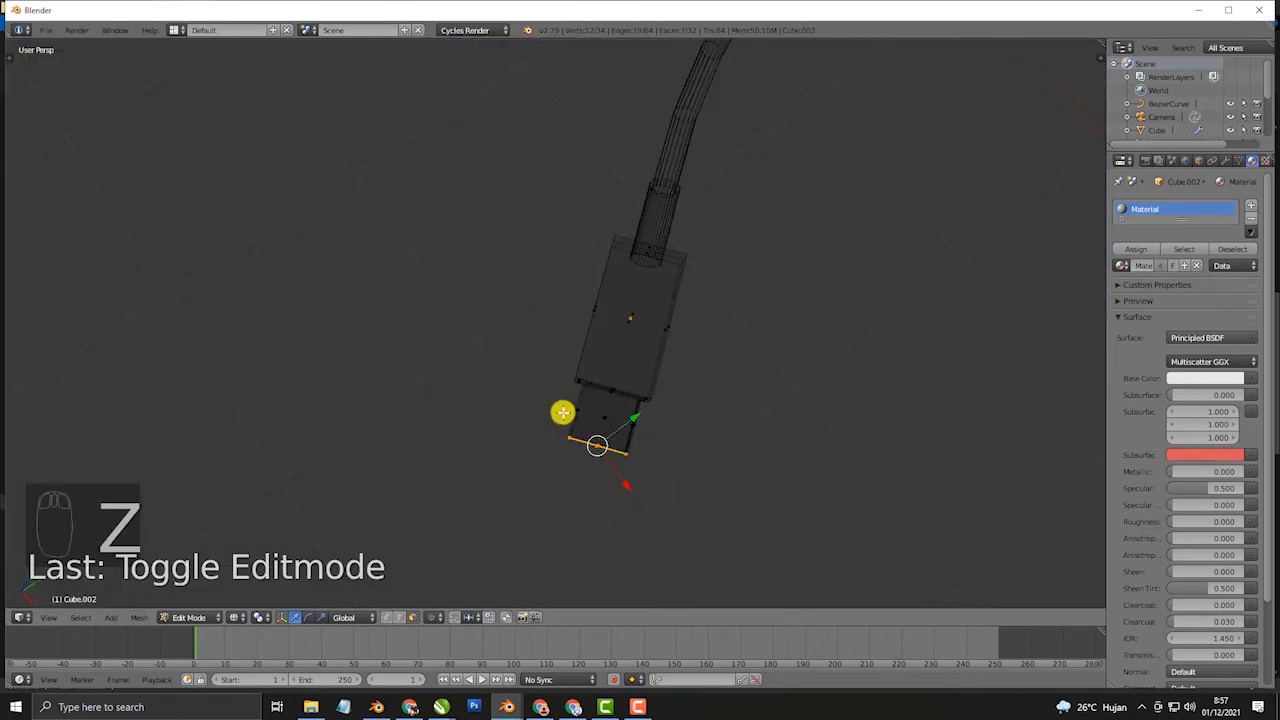
key(c)
drag(651, 450, 576, 418)
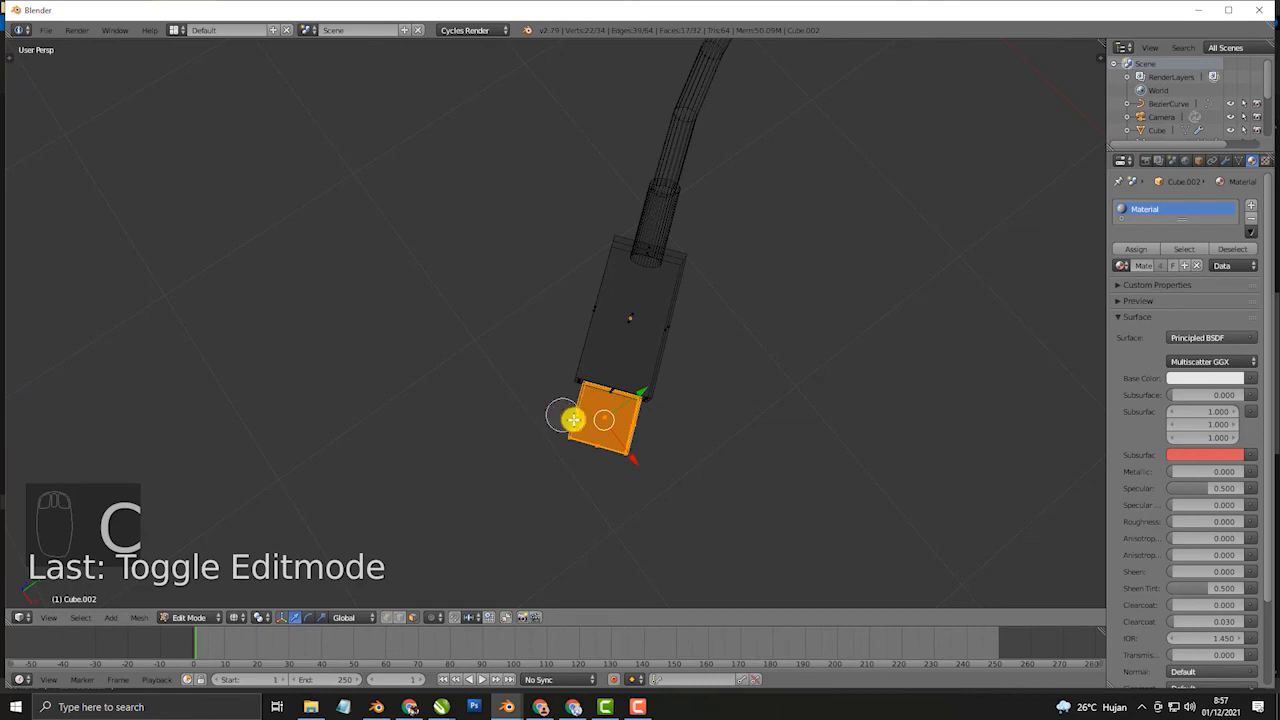
right_click(632, 420)
mouse_move(632, 420)
middle_down()
mouse_move(666, 326)
mouse_move(574, 360)
mouse_move(583, 380)
mouse_move(626, 386)
mouse_move(634, 371)
mouse_move(716, 367)
middle_up()
scroll(583, 380, up, 3)
key(z)
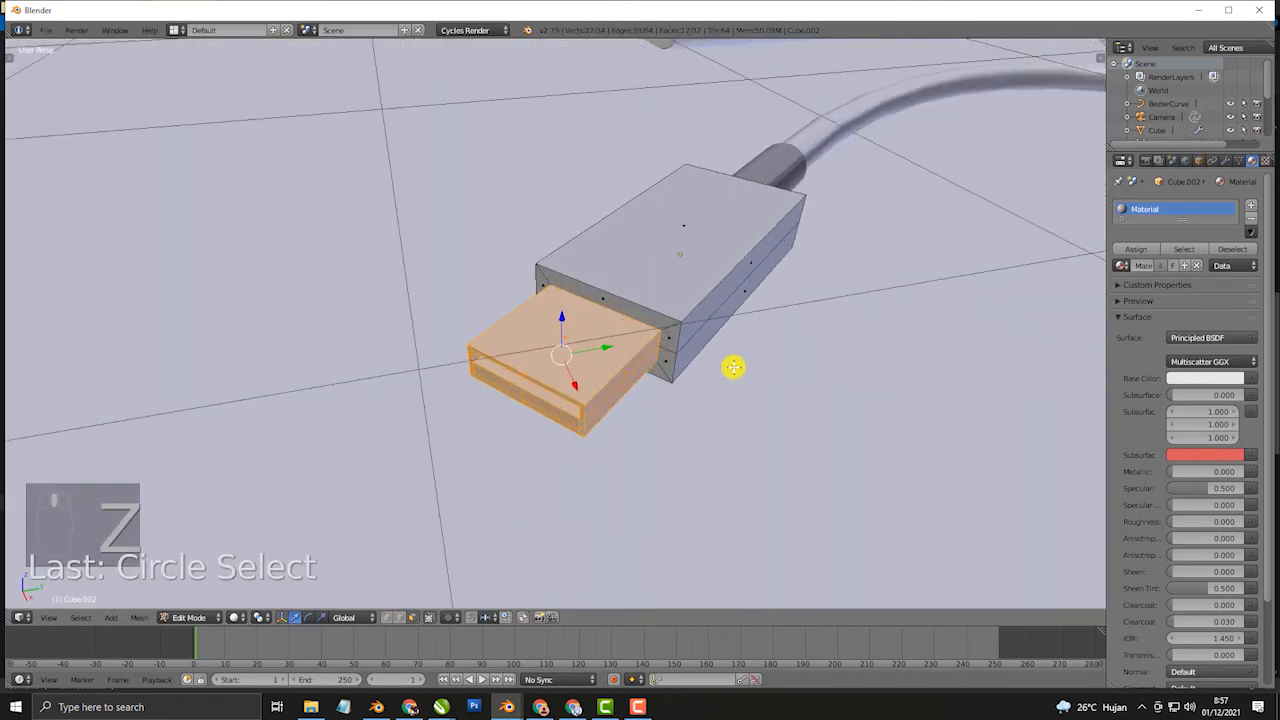
Add a second material slot to the USB connector, assign Material.004 to its selected tip, and check the render
click(1252, 205)
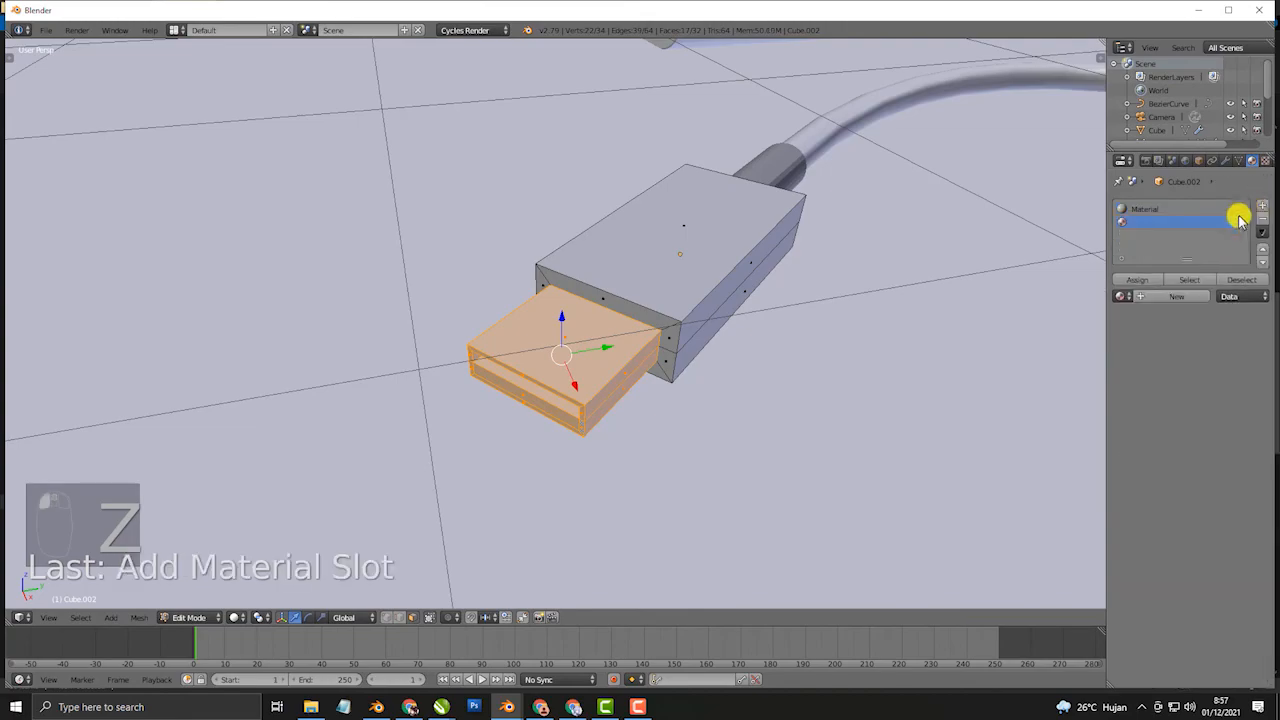
click(1128, 295)
click(1030, 370)
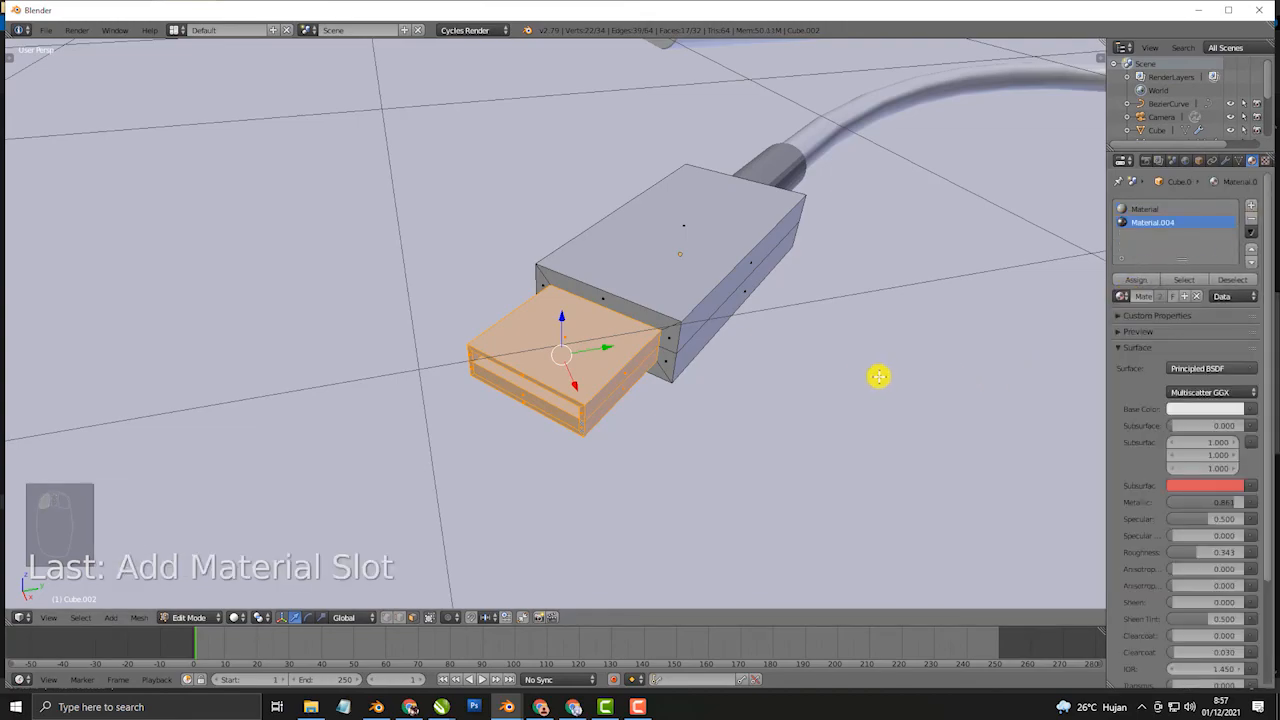
click(1131, 280)
key(shift+z)
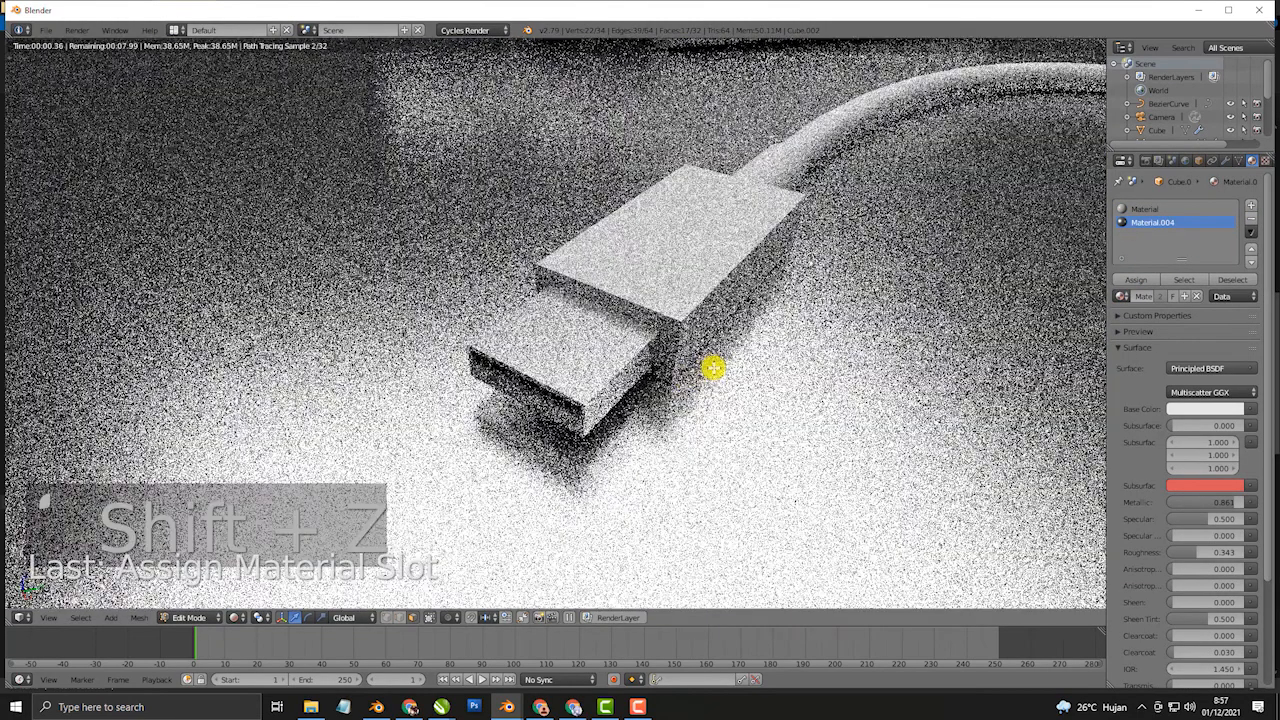
mouse_move(617, 392)
middle_down()
mouse_move(543, 371)
mouse_move(386, 466)
middle_up()
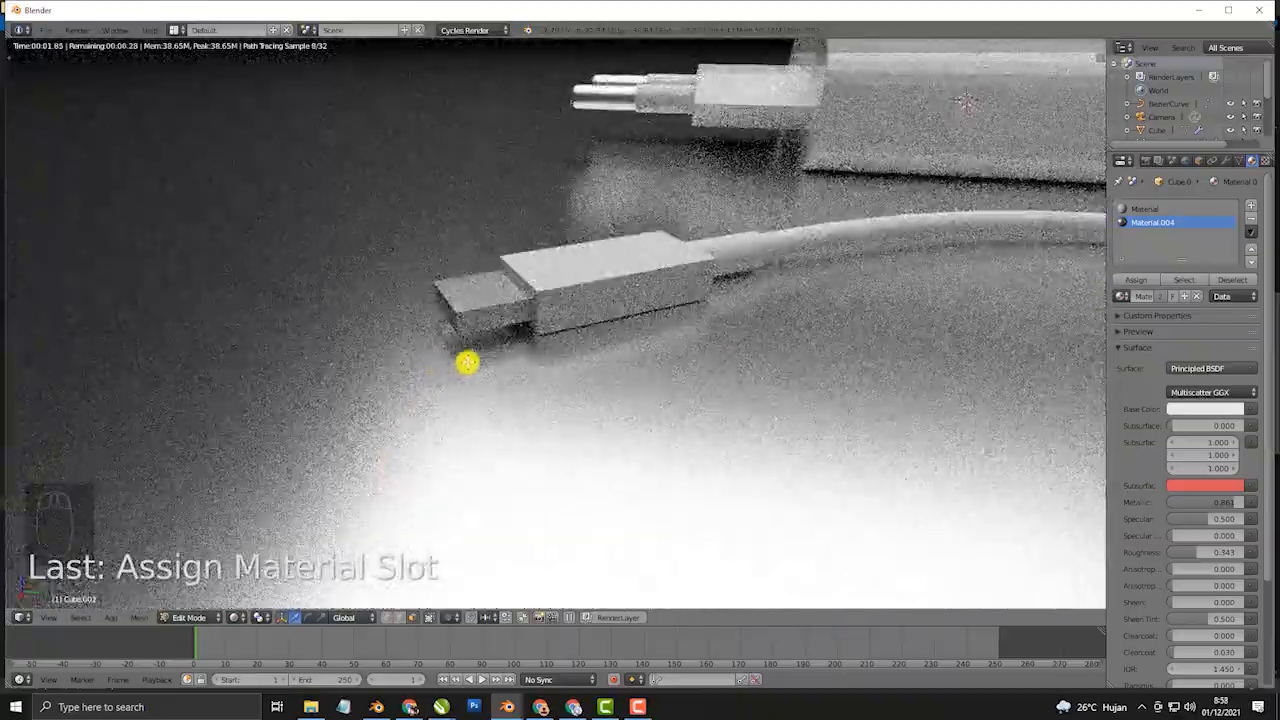
Reassign Material.004 to the connector's selected tip and compare it in rendered and solid shading
click(1136, 280)
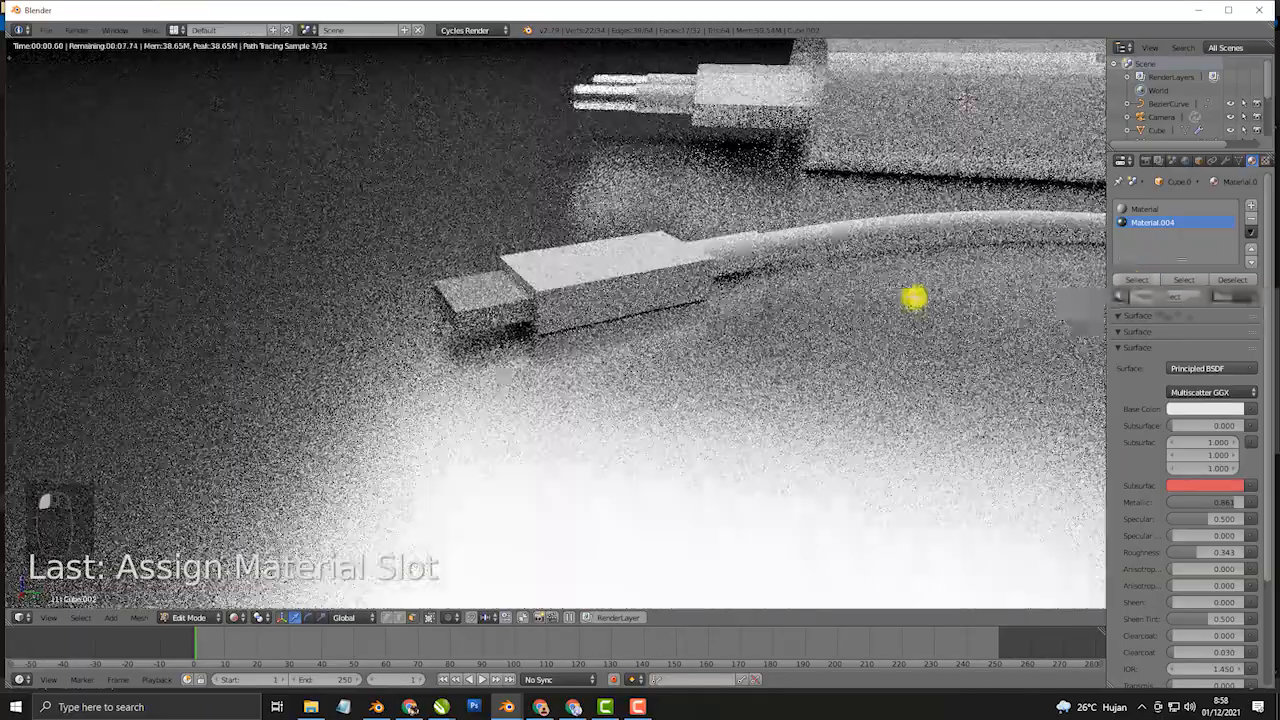
mouse_move(914, 297)
middle_down()
mouse_move(623, 317)
mouse_move(706, 314)
middle_up()
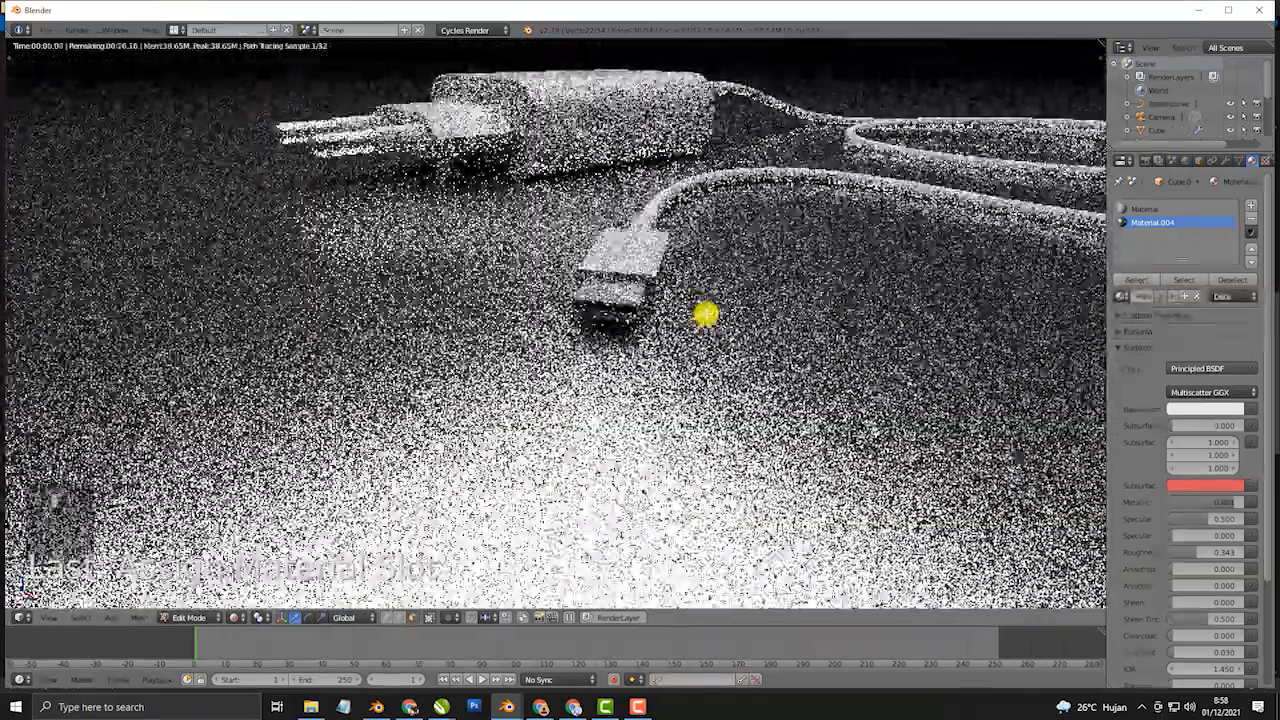
key(shift+z)
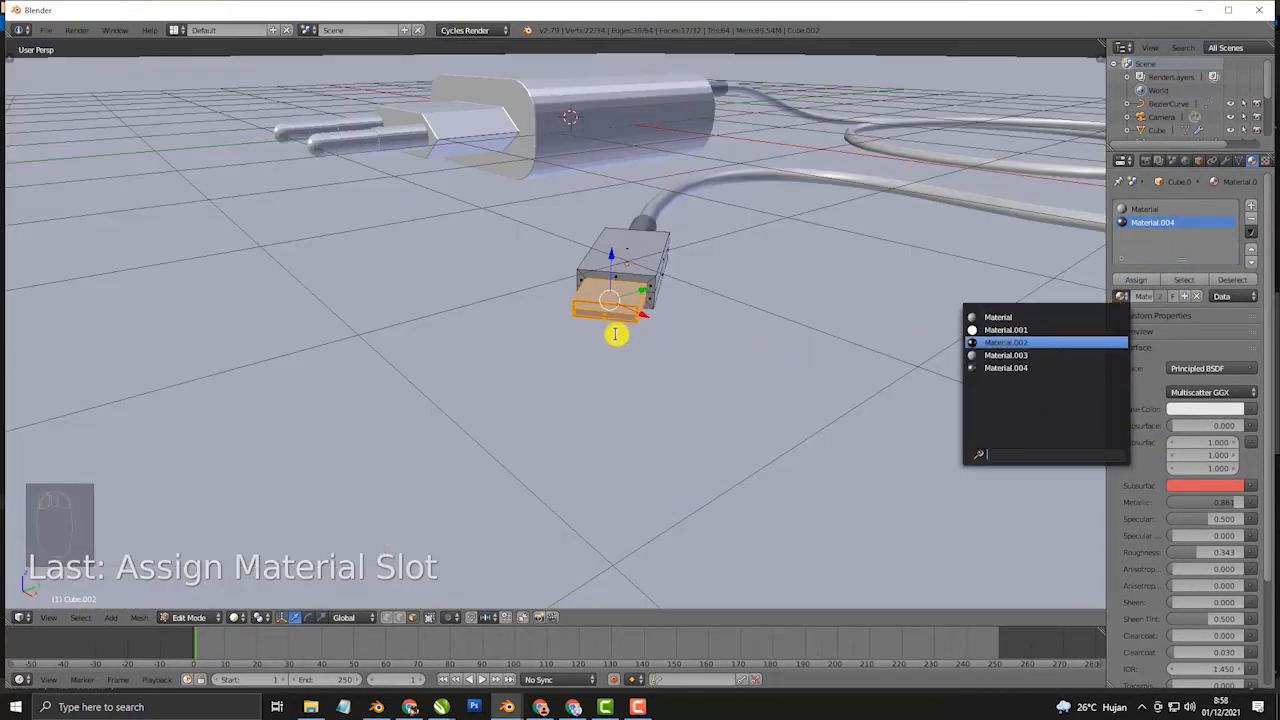
key(shift+z)
key(shift+z)
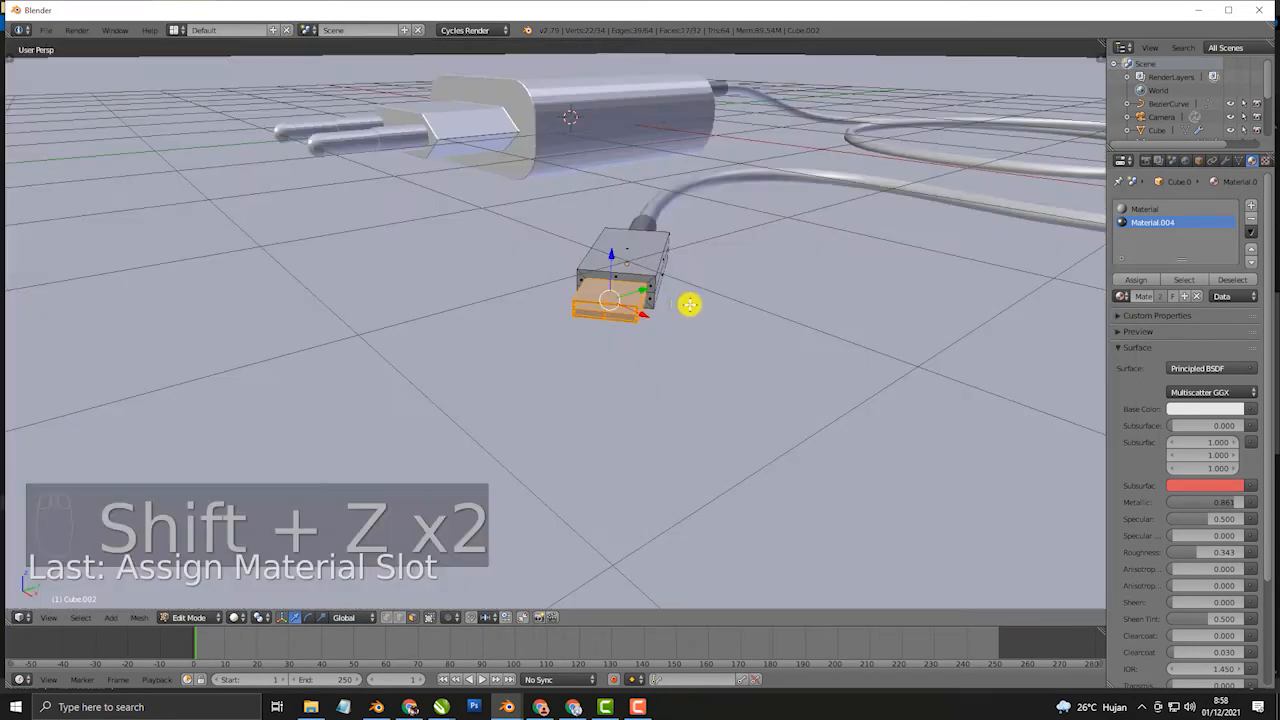
Leave Edit Mode and set Material.004's roughness to 0.315 while inspecting the connector in rendered shading
key(Tab)
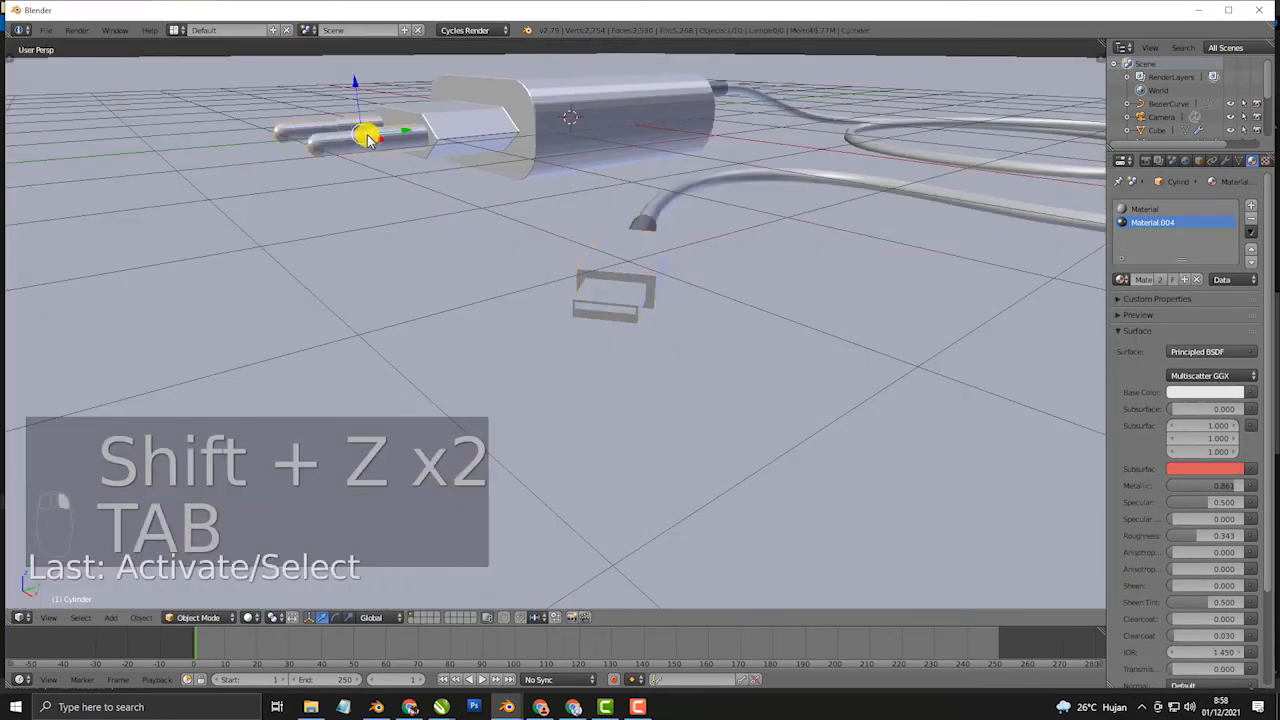
right_click(645, 306)
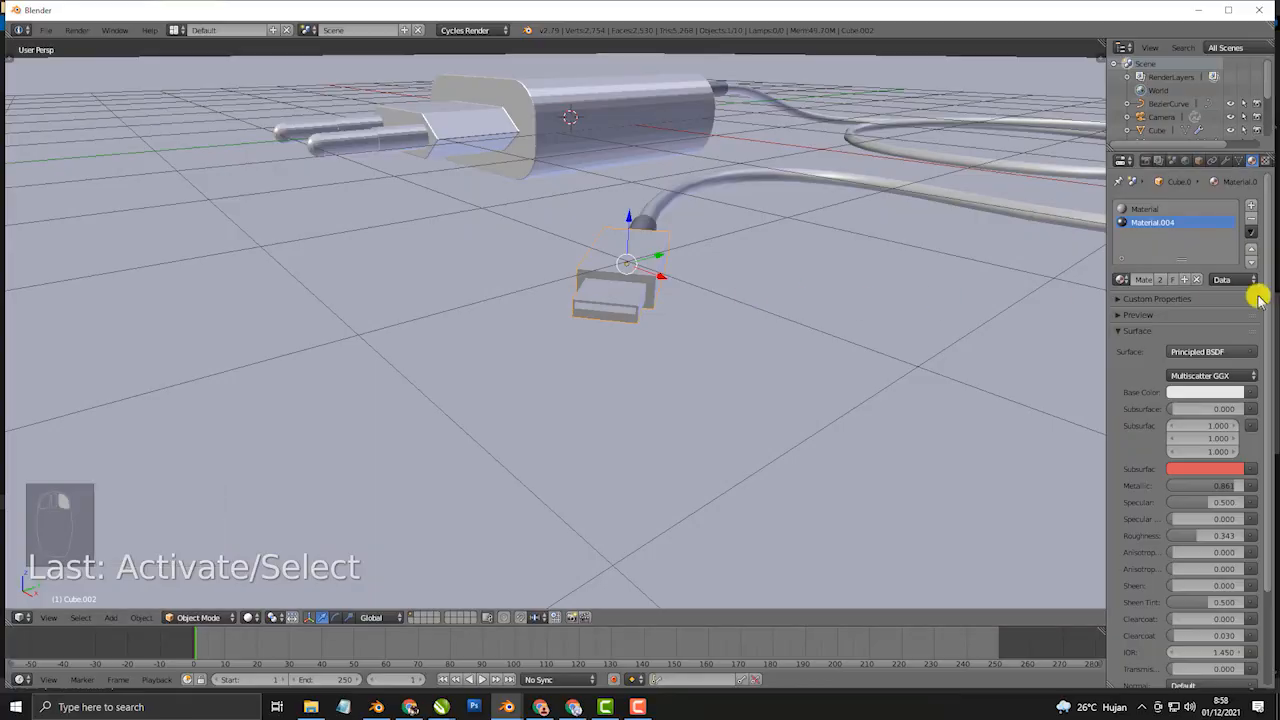
key(shift+z)
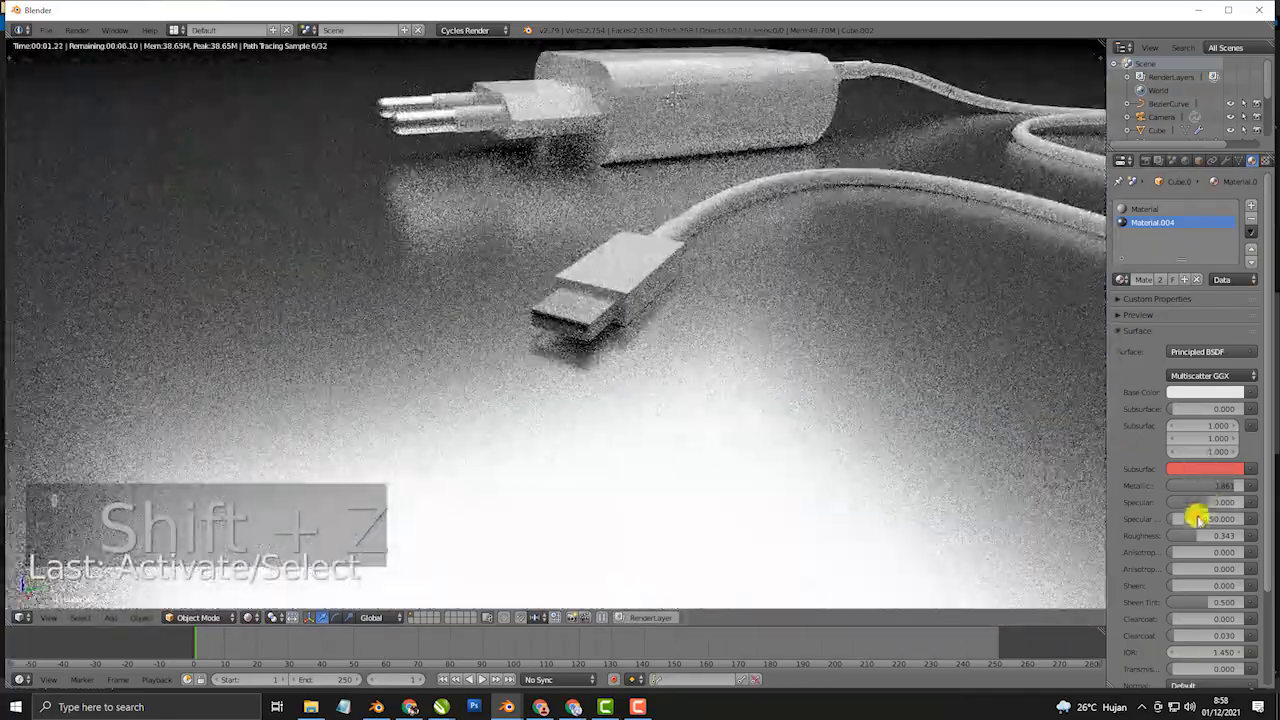
mouse_move(1200, 535)
mouse_down()
mouse_move(1149, 534)
mouse_move(1189, 529)
mouse_up()
mouse_move(872, 494)
middle_down()
mouse_move(876, 479)
mouse_move(694, 449)
mouse_move(657, 383)
mouse_move(686, 355)
mouse_move(626, 357)
middle_up()
In Edit Mode, select the lengthwise edge loops running along the USB connector's body and metal tip
key(shift+z)
key(Tab)
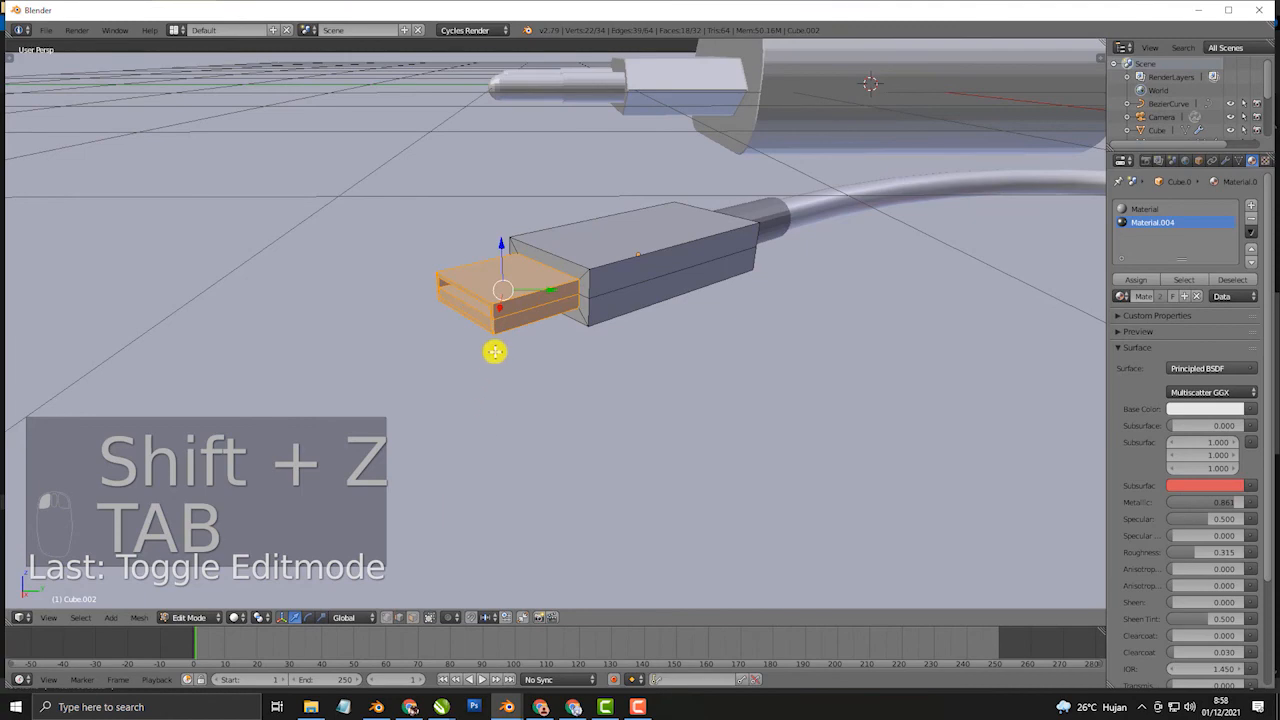
alt+right_click(631, 274)
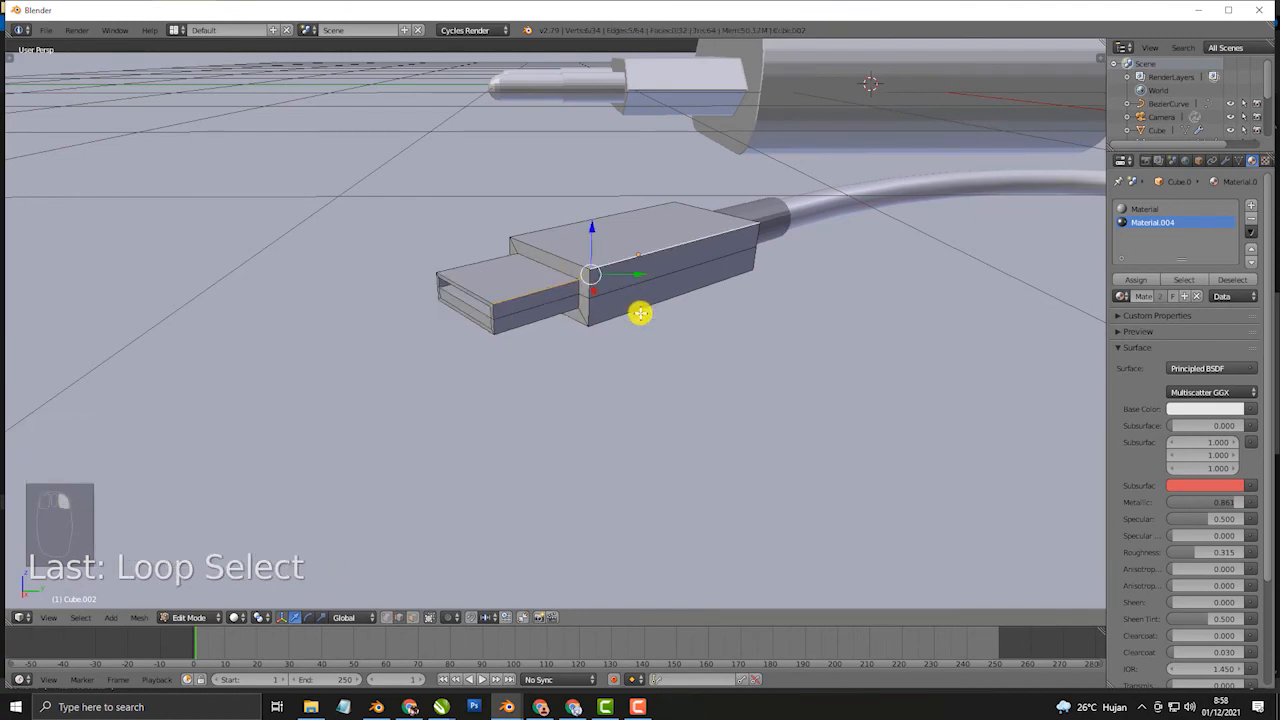
middle_drag(637, 296, 606, 289)
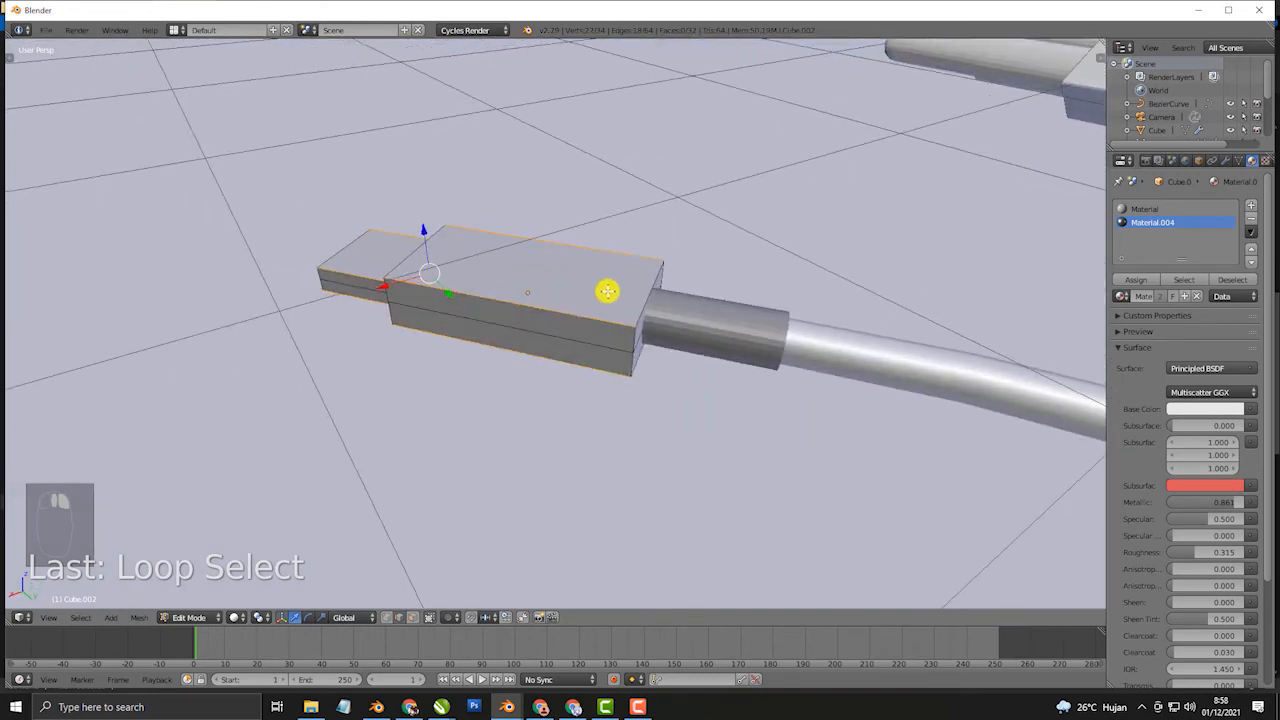
scroll(590, 288, up, 3)
key(ctrl+b)
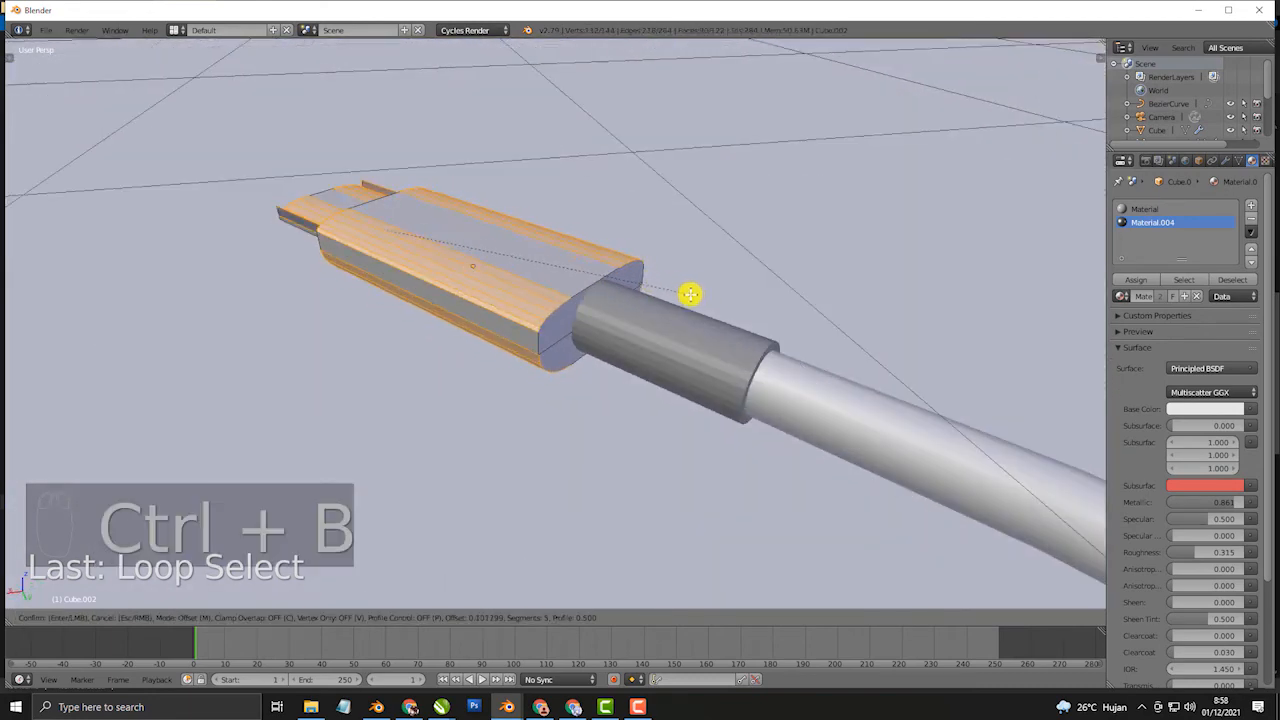
right_click(689, 294)
middle_drag(467, 281, 593, 282)
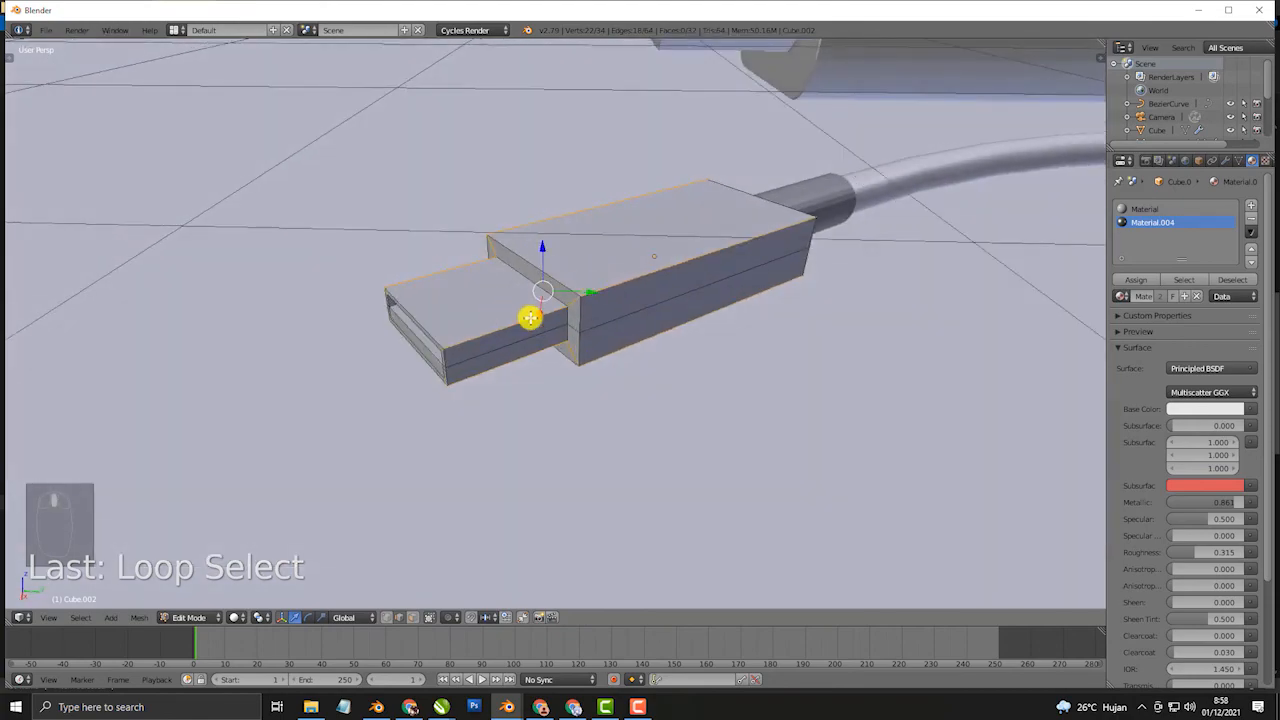
In wireframe shading, deselect the metal tip's edges so only the connector body's edges stay selected
key(shift+z)
key(shift+z)
key(z)
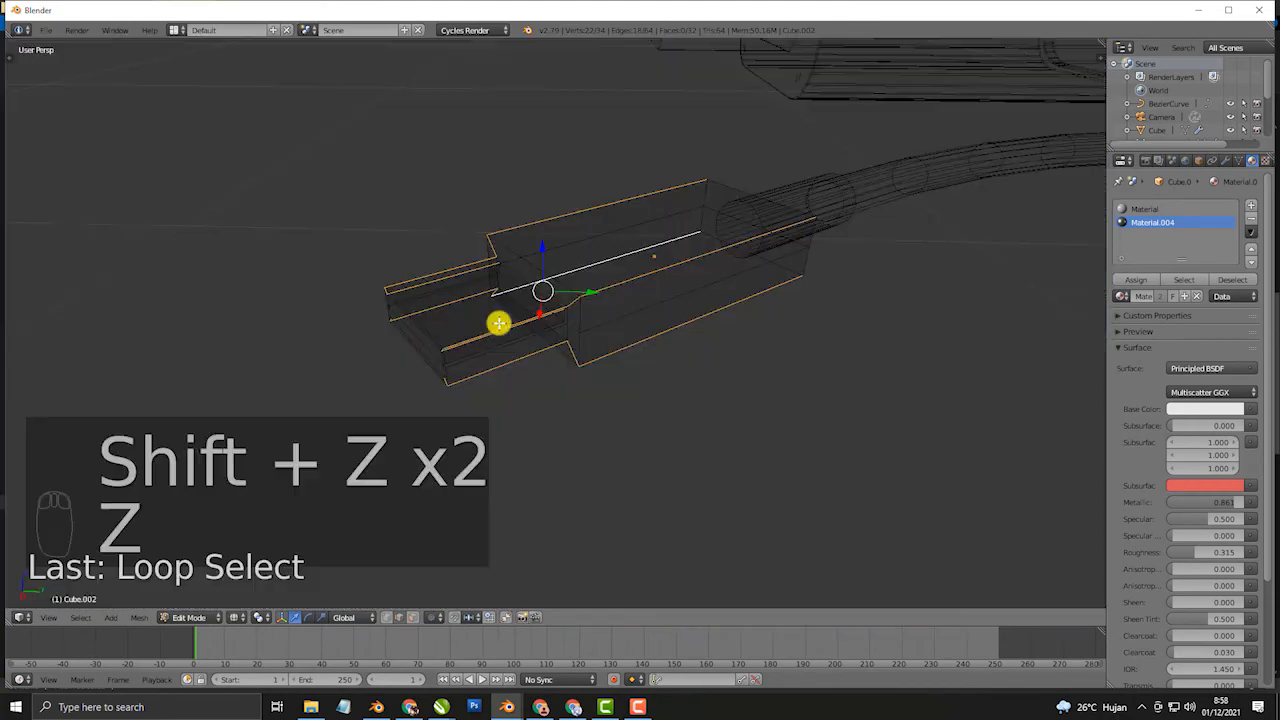
middle_drag(491, 325, 612, 267)
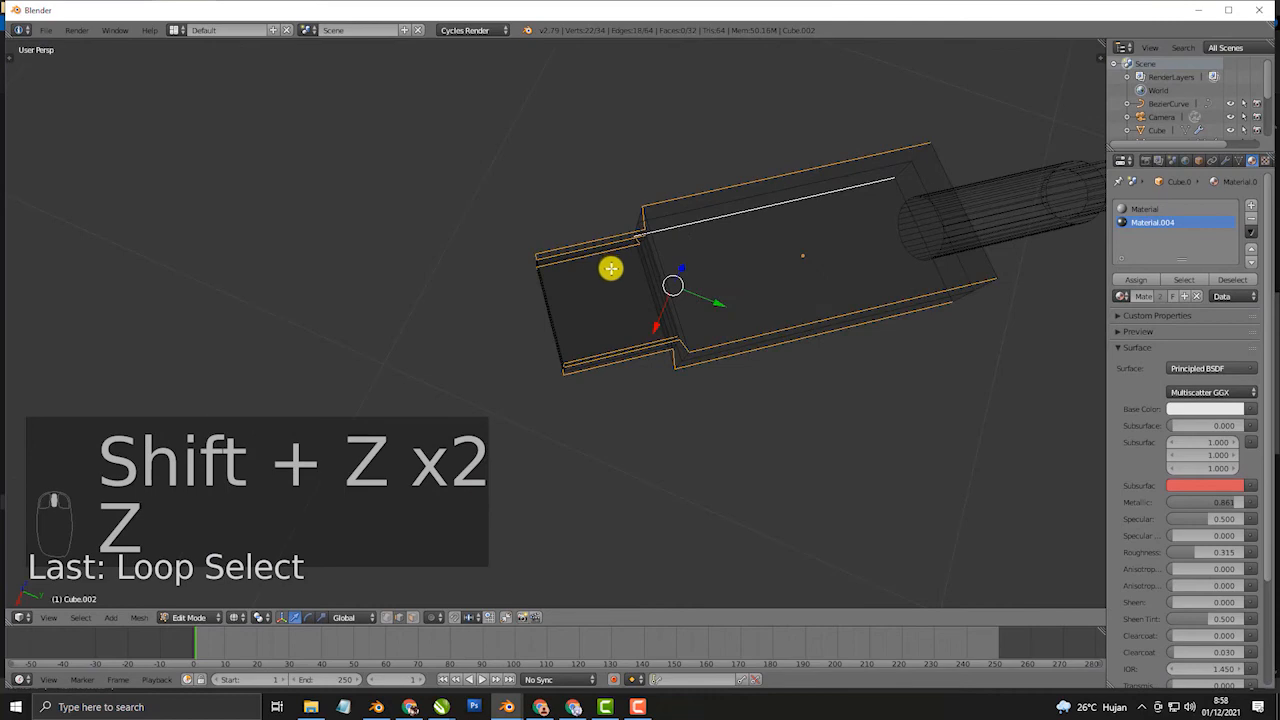
key(c)
middle_drag(534, 240, 580, 405)
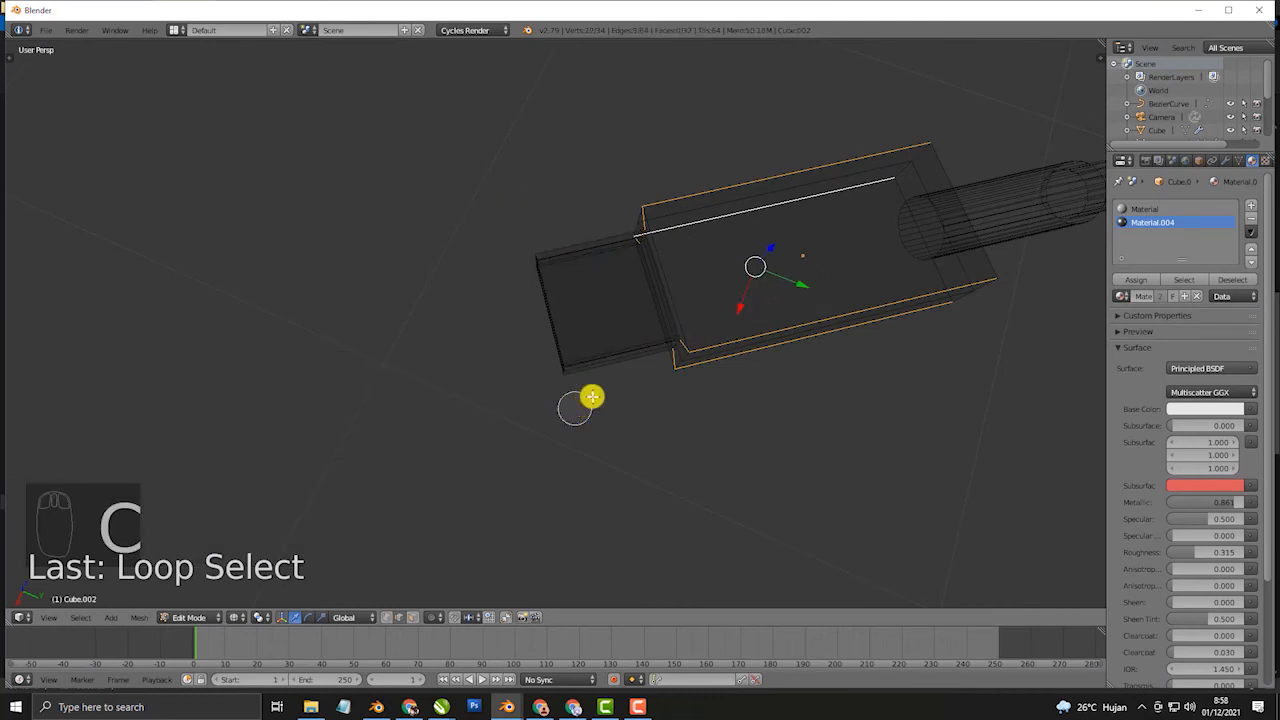
right_click(603, 286)
Return to solid shading and deselect the short edges on the body's front face beside the metal tip
mouse_move(600, 254)
middle_down()
mouse_move(746, 263)
mouse_move(771, 209)
mouse_move(703, 179)
middle_up()
key(z)
right_click(689, 183)
key(ctrl+z)
right_click(690, 183)
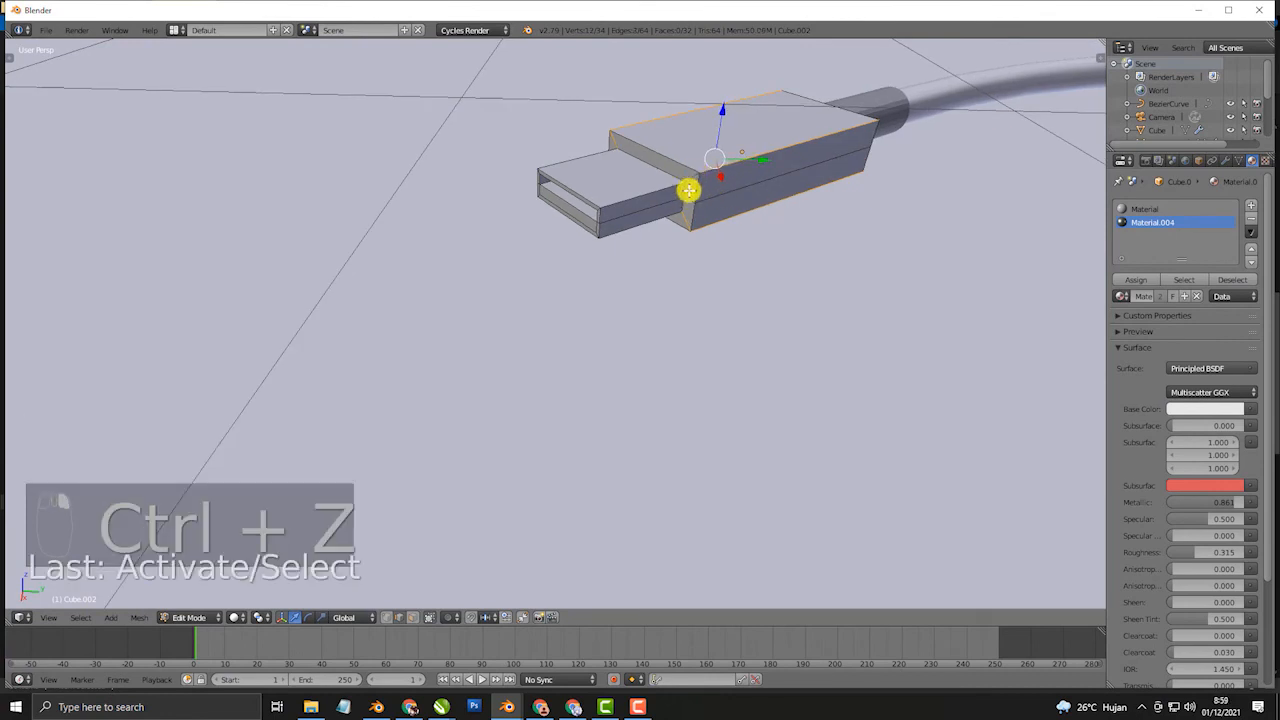
middle_drag(685, 210, 539, 166)
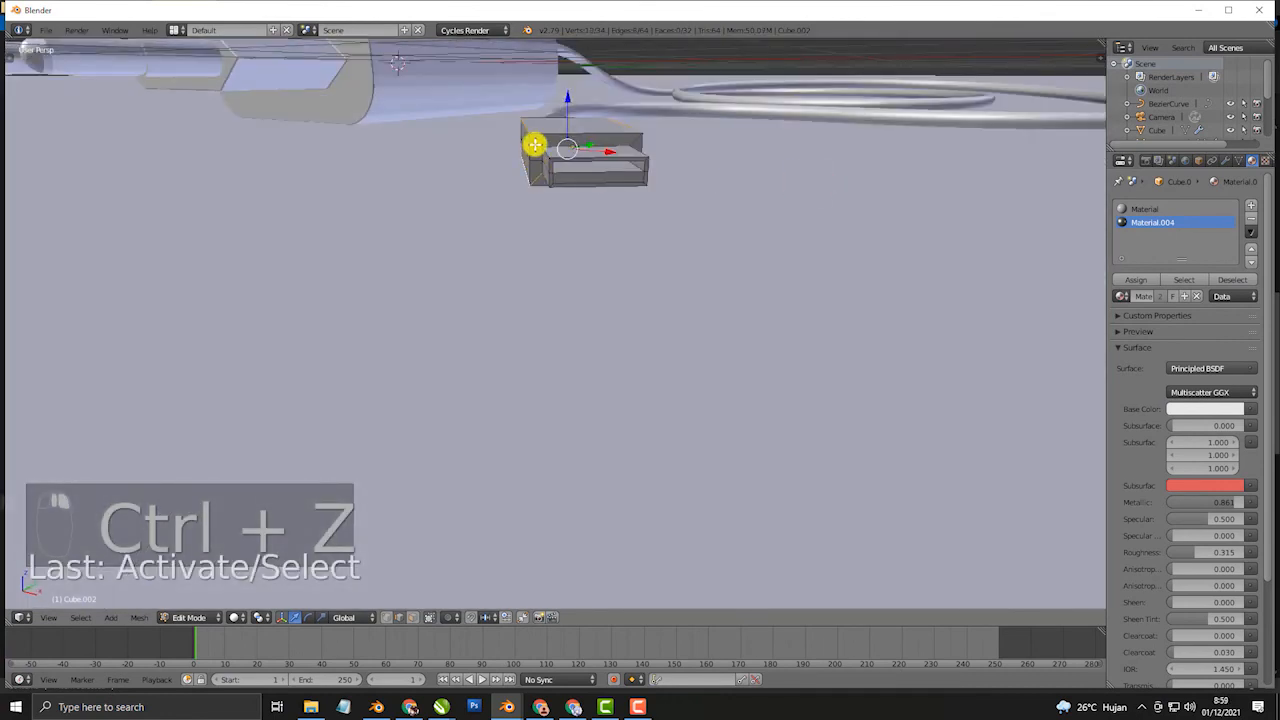
right_click(541, 160)
Bevel the connector body's long corner edges into rounded sides, leave Edit Mode, and check the shape in rendered shading
middle_drag(626, 150, 462, 202)
shift+middle_drag(804, 215, 658, 262)
key(ctrl+b)
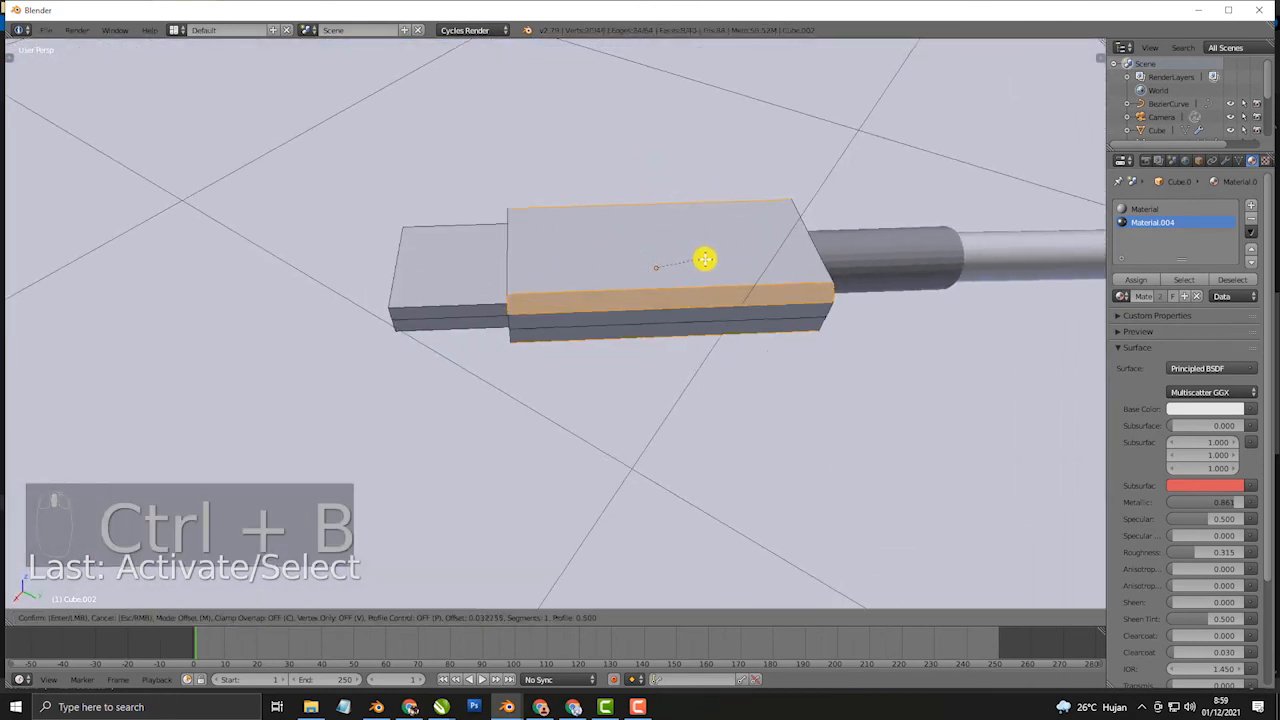
scroll(718, 266, up, 2)
click(718, 266)
middle_drag(718, 266, 643, 327)
key(Tab)
middle_drag(1045, 432, 766, 355)
key(shift+z)
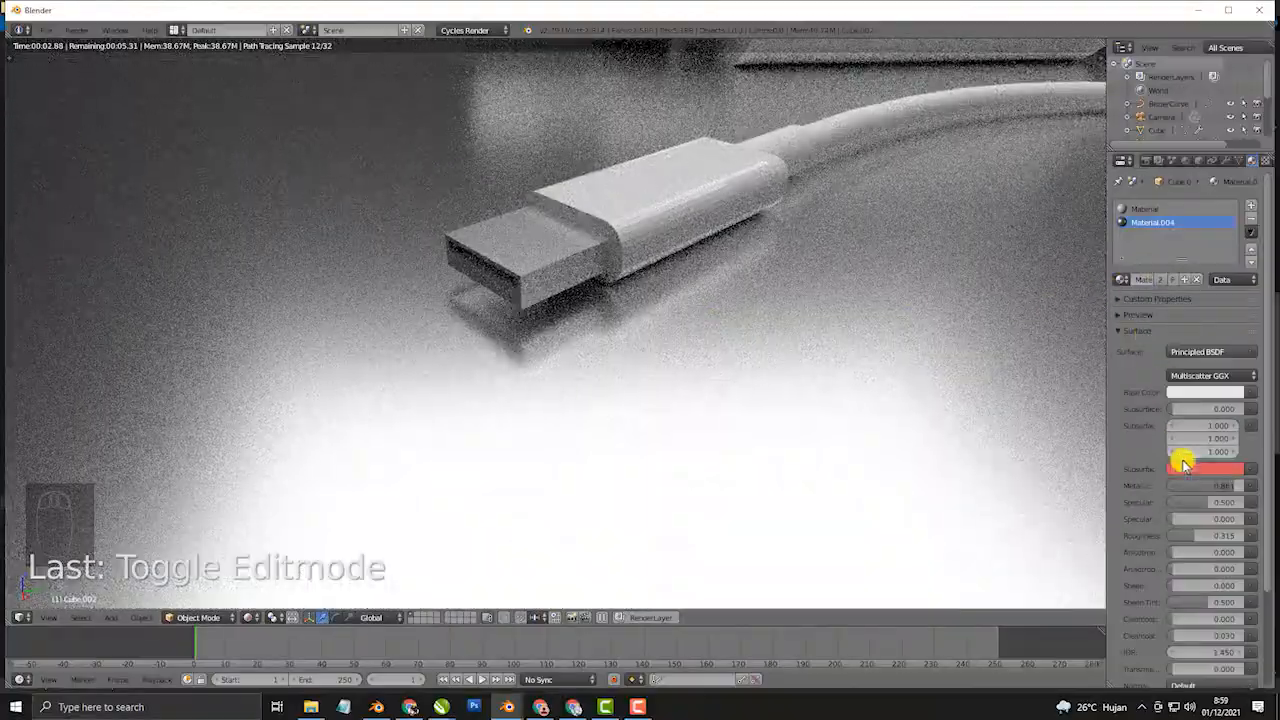
middle_drag(808, 392, 643, 300)
Return to Edit Mode in solid shading and use face selection to pick the inner plate inside the metal tip's opening
key(shift+z)
key(Tab)
scroll(603, 298, up, 3)
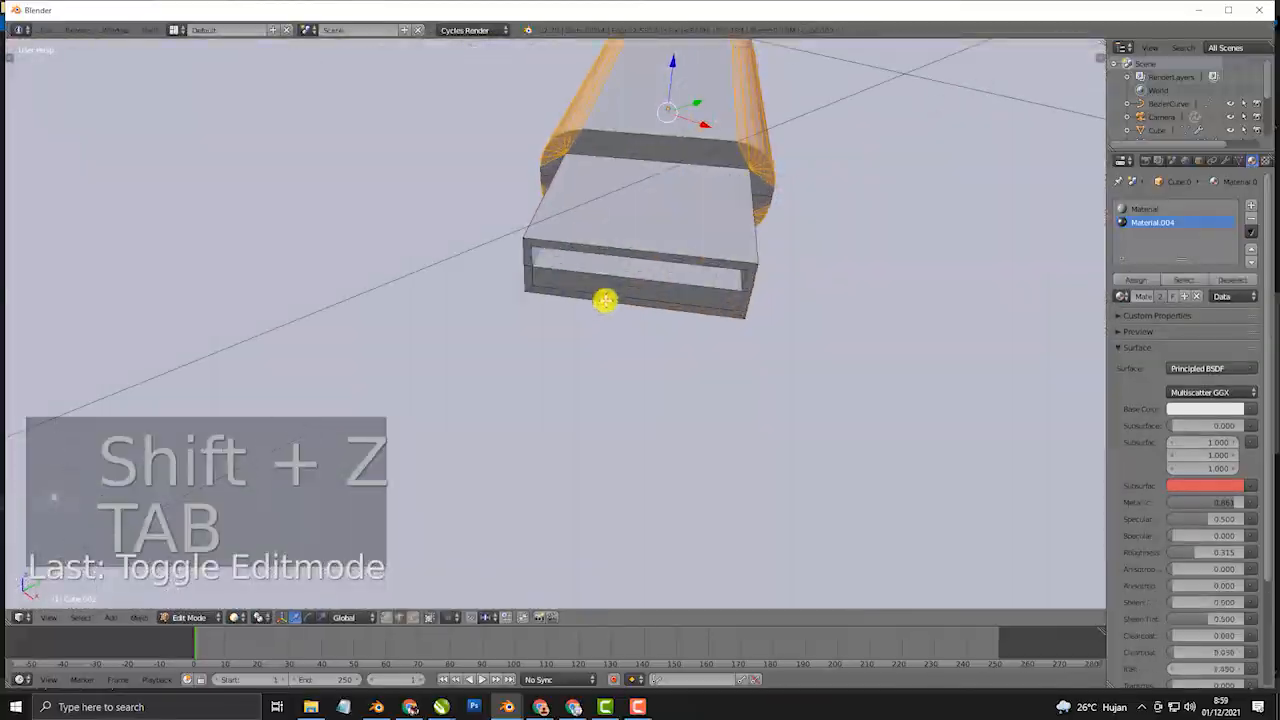
right_click(610, 289)
click(418, 617)
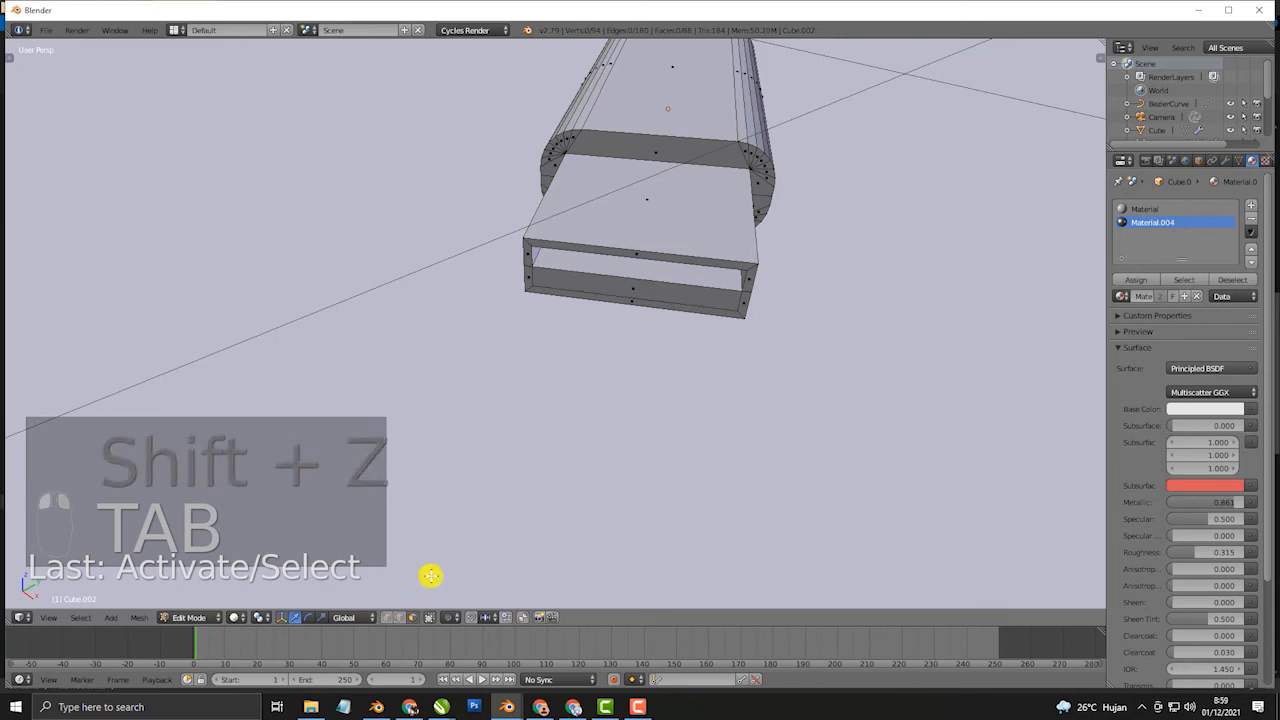
right_click(666, 284)
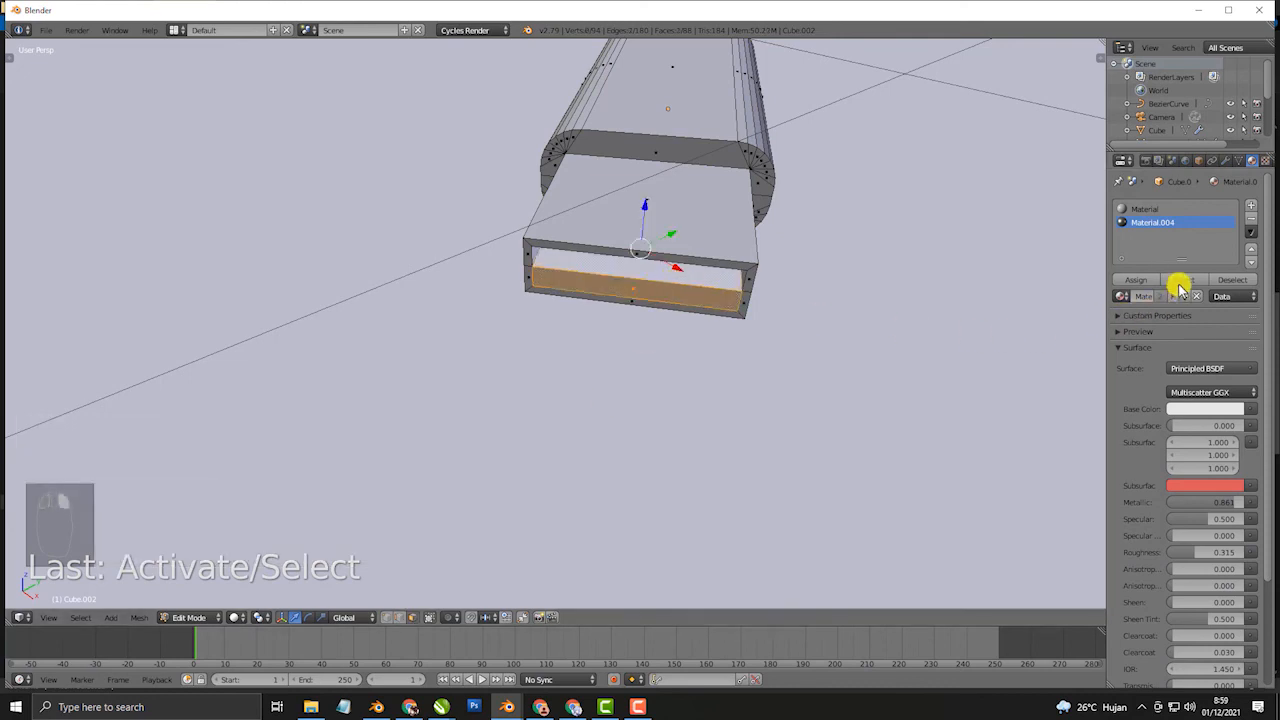
Add a third material slot to the USB connector and set it to the existing Material.004
click(1250, 206)
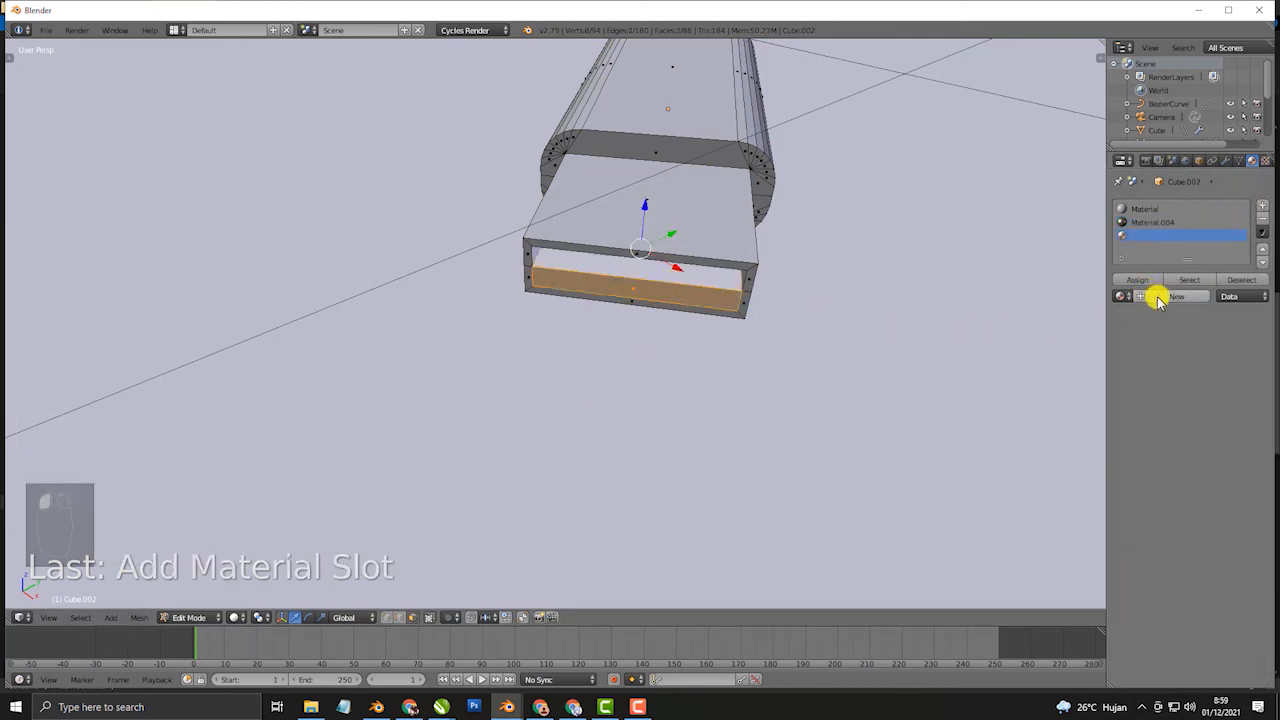
click(1170, 297)
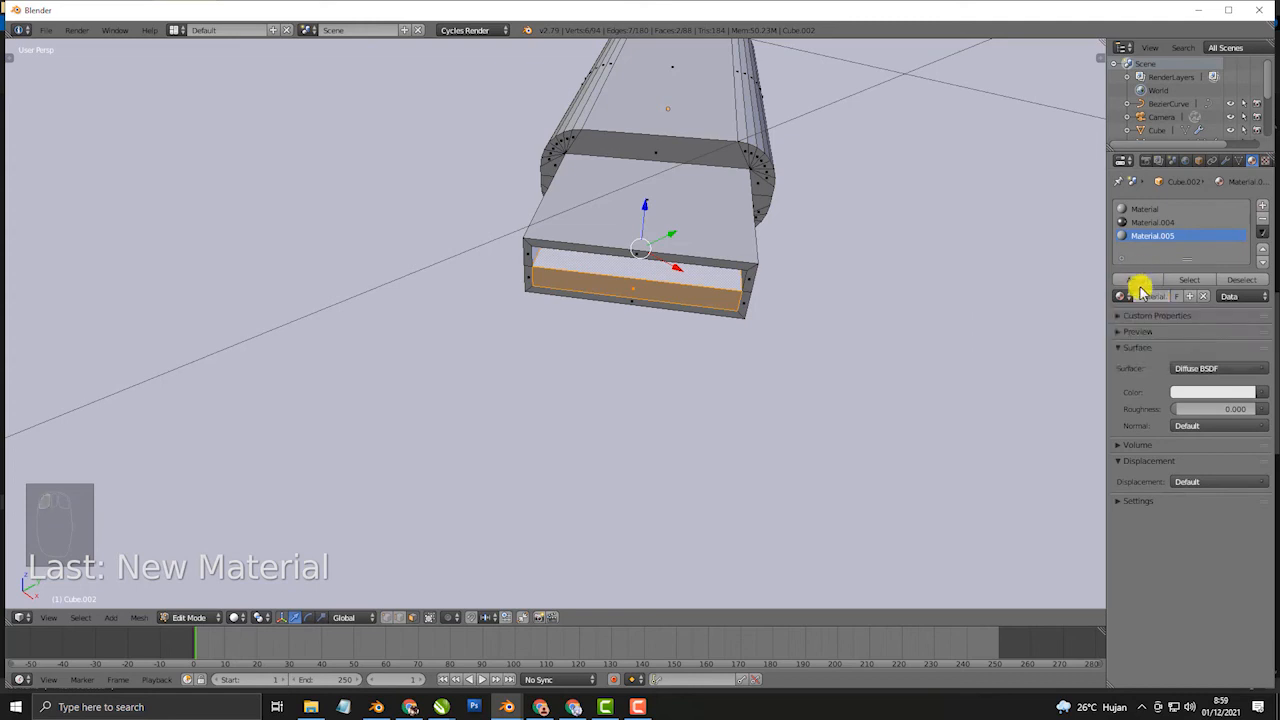
click(1215, 368)
click(1124, 295)
click(1051, 366)
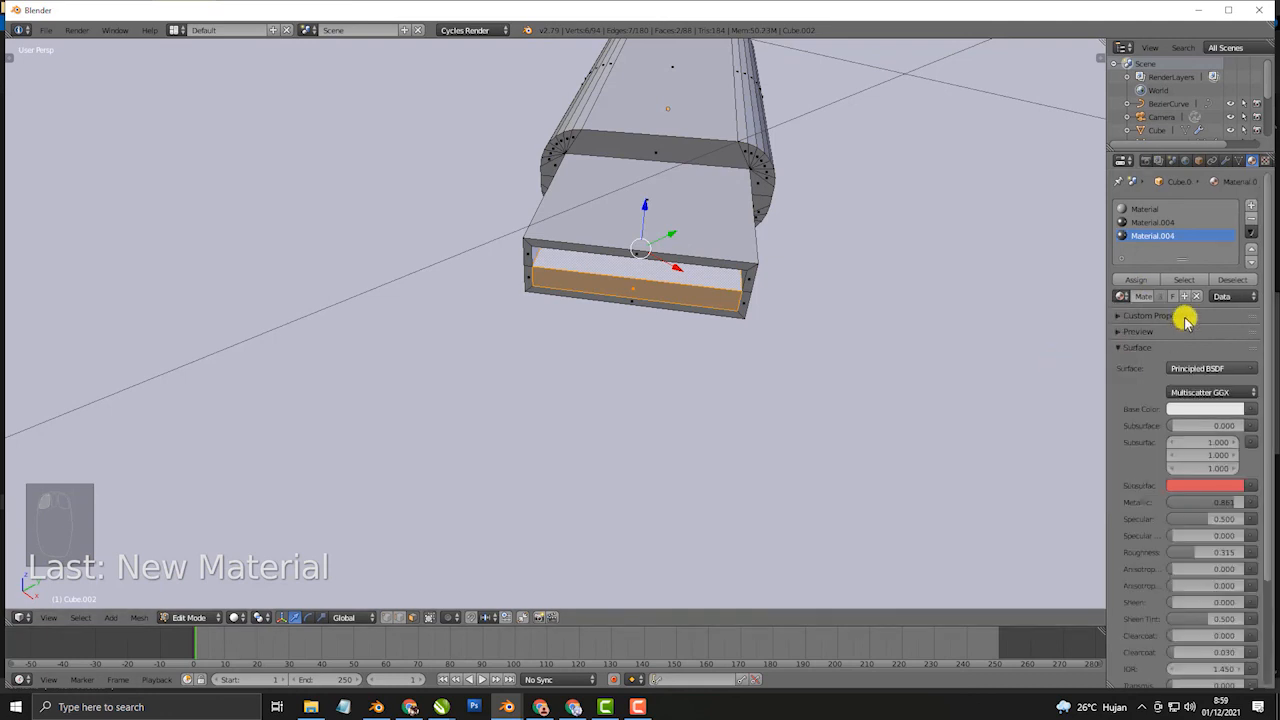
Make the third slot's material an independent copy, give it a blue base color, and assign it to the selected inner plate
key(Tab)
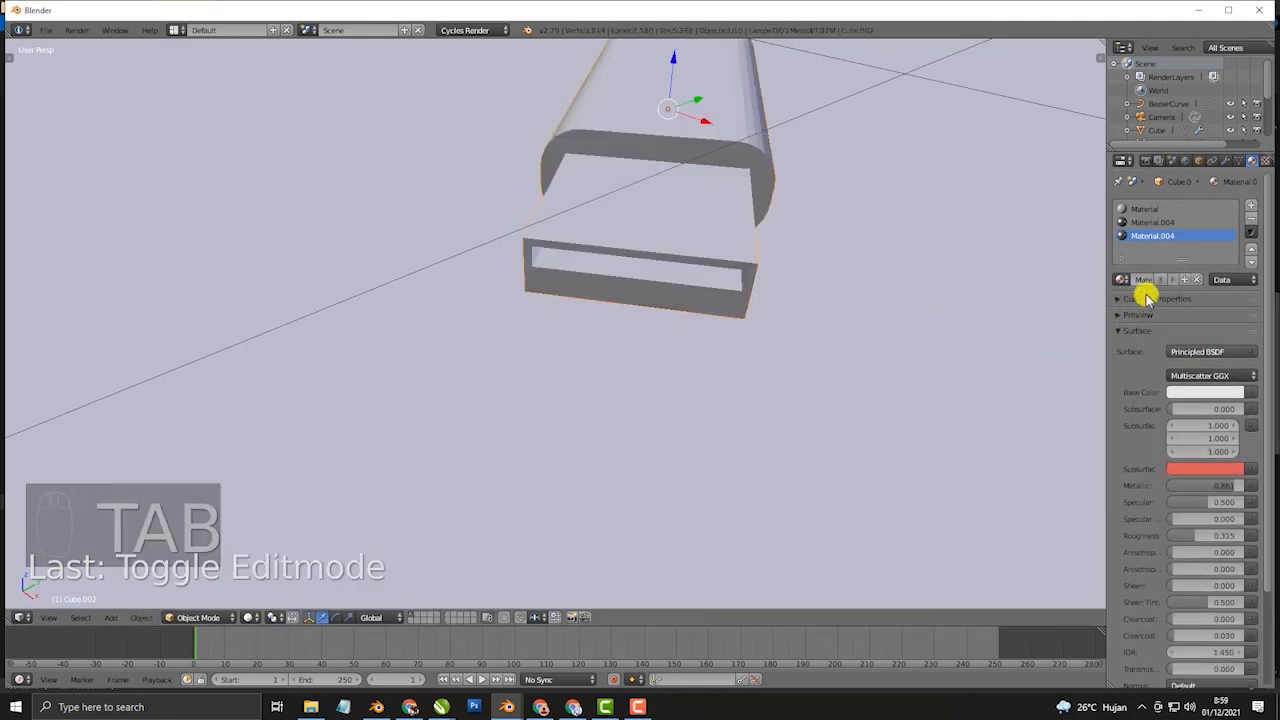
key(Tab)
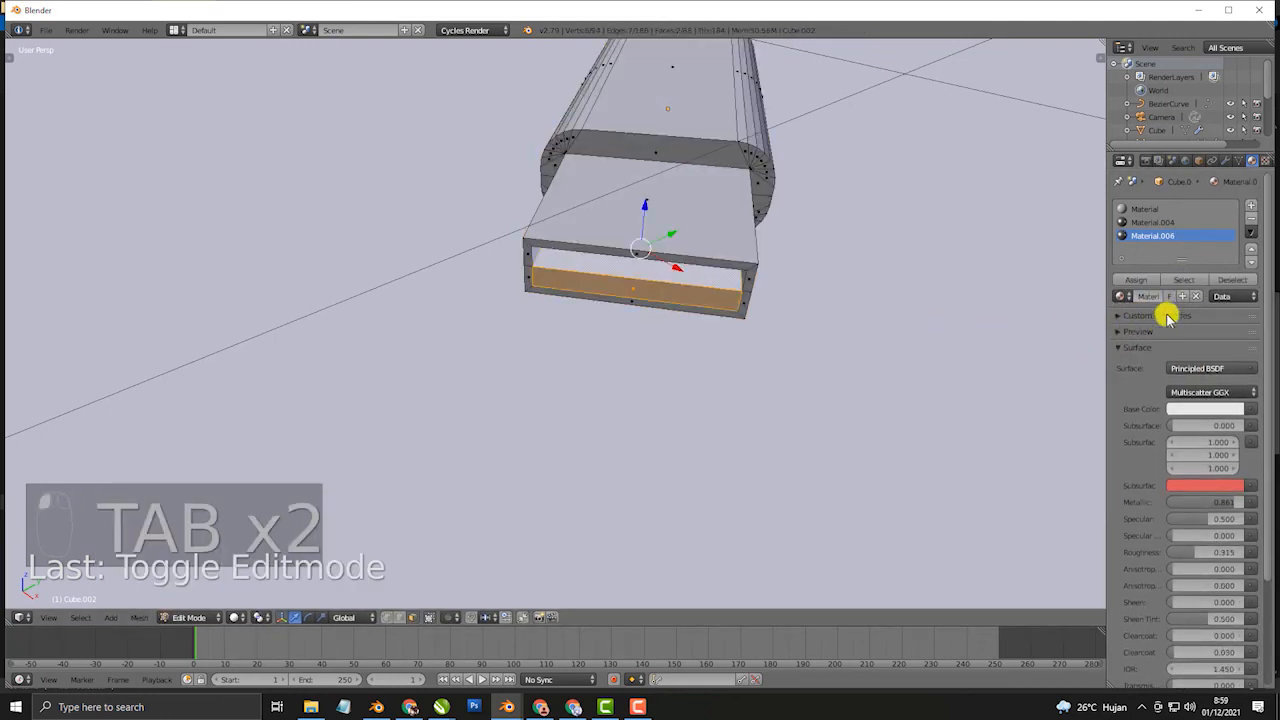
click(1196, 410)
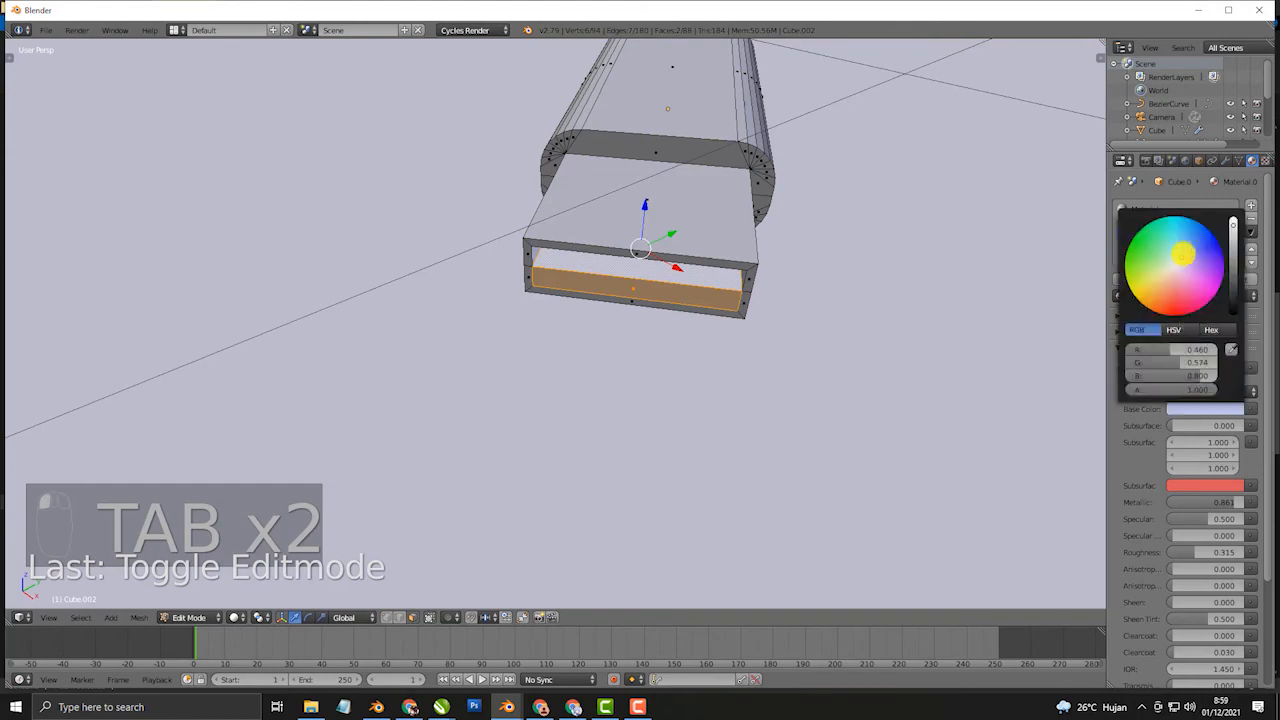
click(1141, 280)
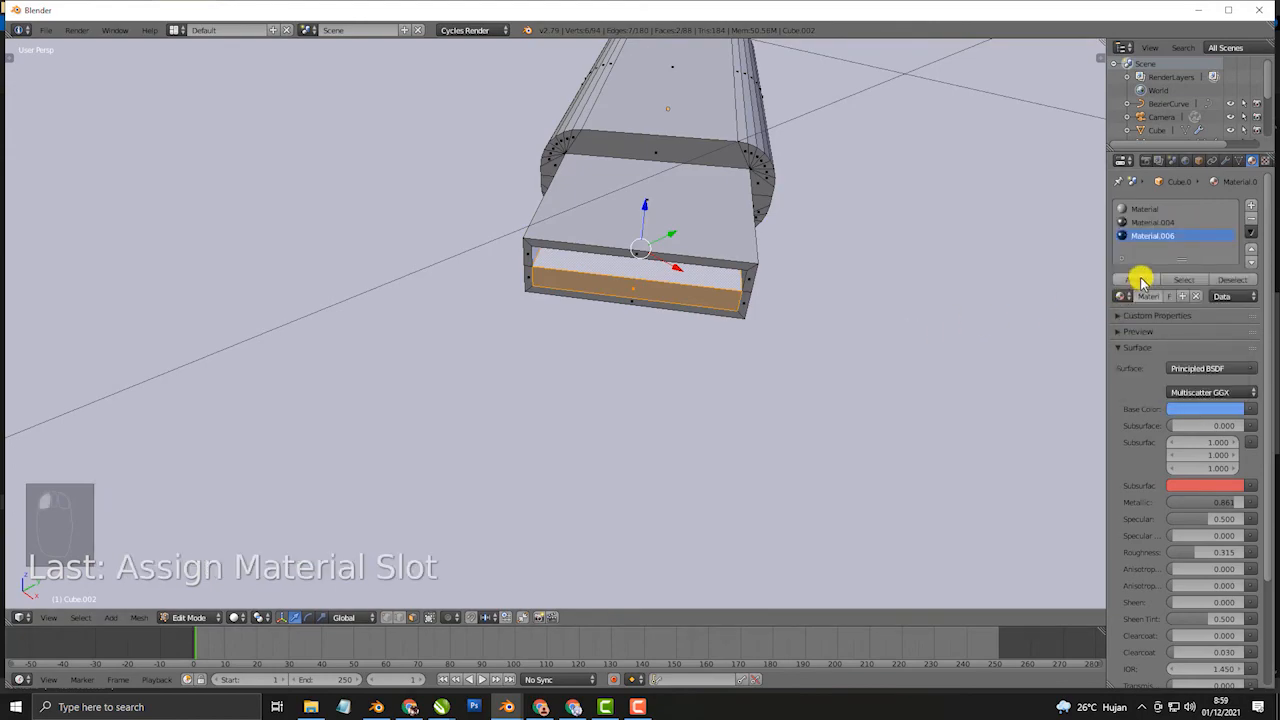
Leave Edit Mode and inspect the blue connector insert and the whole charger in rendered shading
key(shift+z)
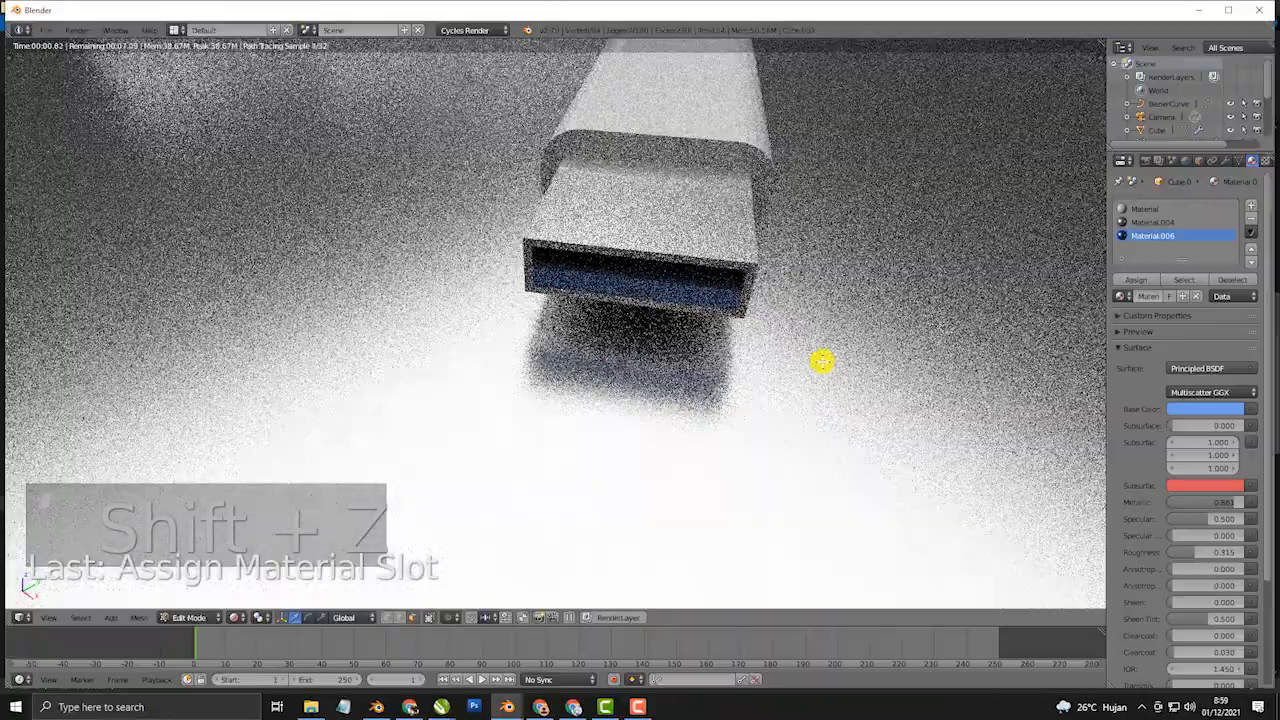
key(Tab)
mouse_move(822, 362)
middle_down()
mouse_move(671, 323)
mouse_move(703, 326)
mouse_move(686, 366)
mouse_move(706, 403)
mouse_move(686, 357)
mouse_move(700, 368)
mouse_move(686, 337)
mouse_move(694, 317)
mouse_move(674, 314)
mouse_move(737, 317)
mouse_move(592, 282)
middle_up()
key(shift+z)
scroll(672, 328, down, 2)
scroll(682, 363, up, 2)
key(shift+z)
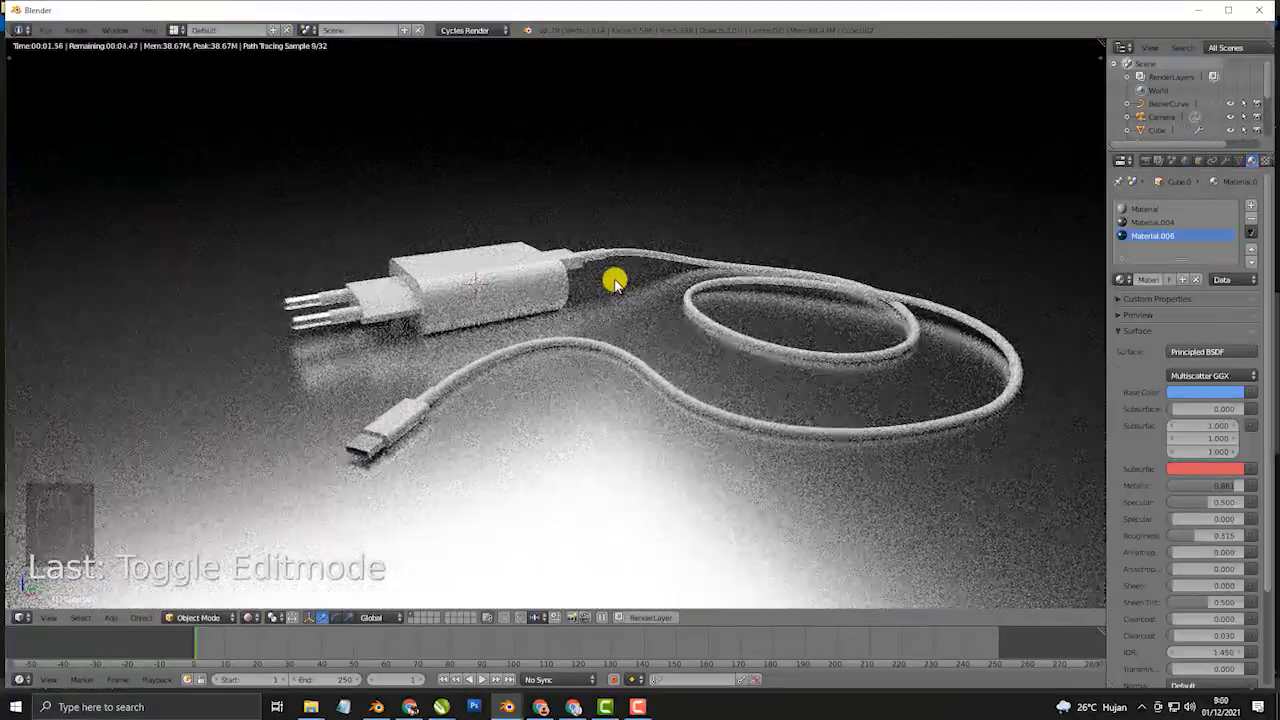
Align the camera to the current view, enable Lock Camera to View, and frame the whole charger and cable
key(ctrl+alt+KP_0)
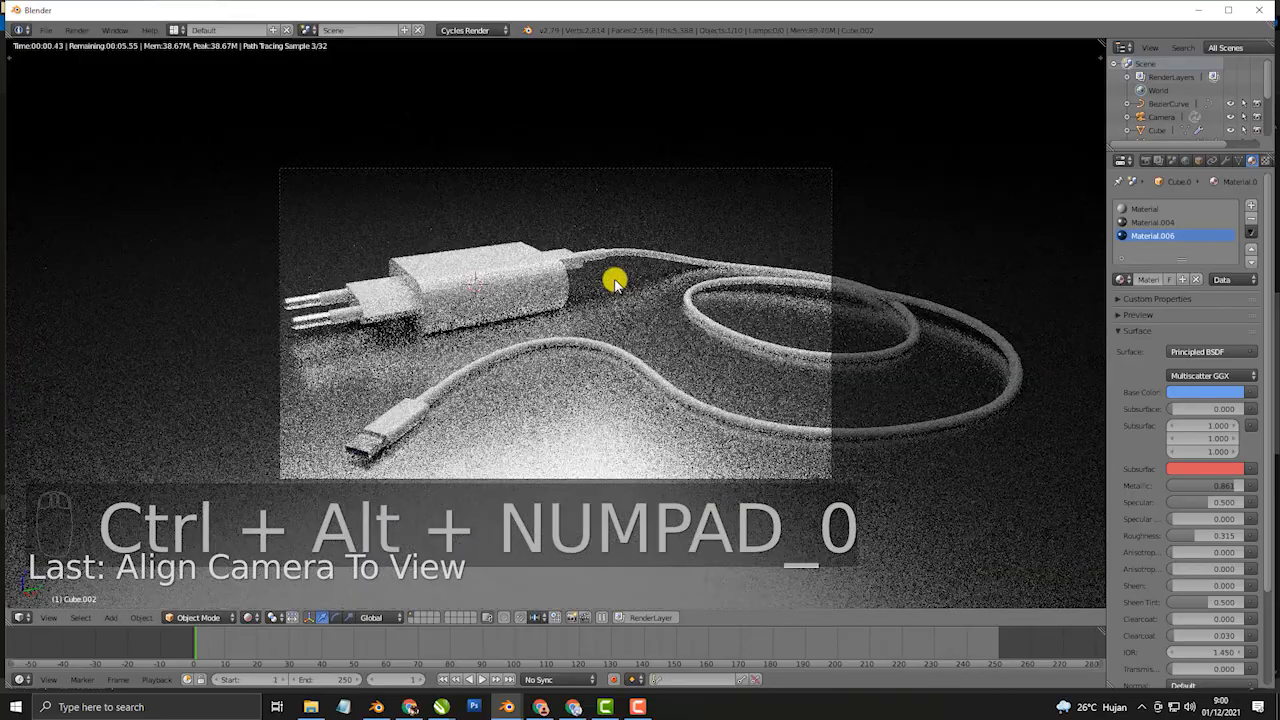
key(n)
scroll(1045, 377, down, 3)
middle_drag(640, 386, 529, 371)
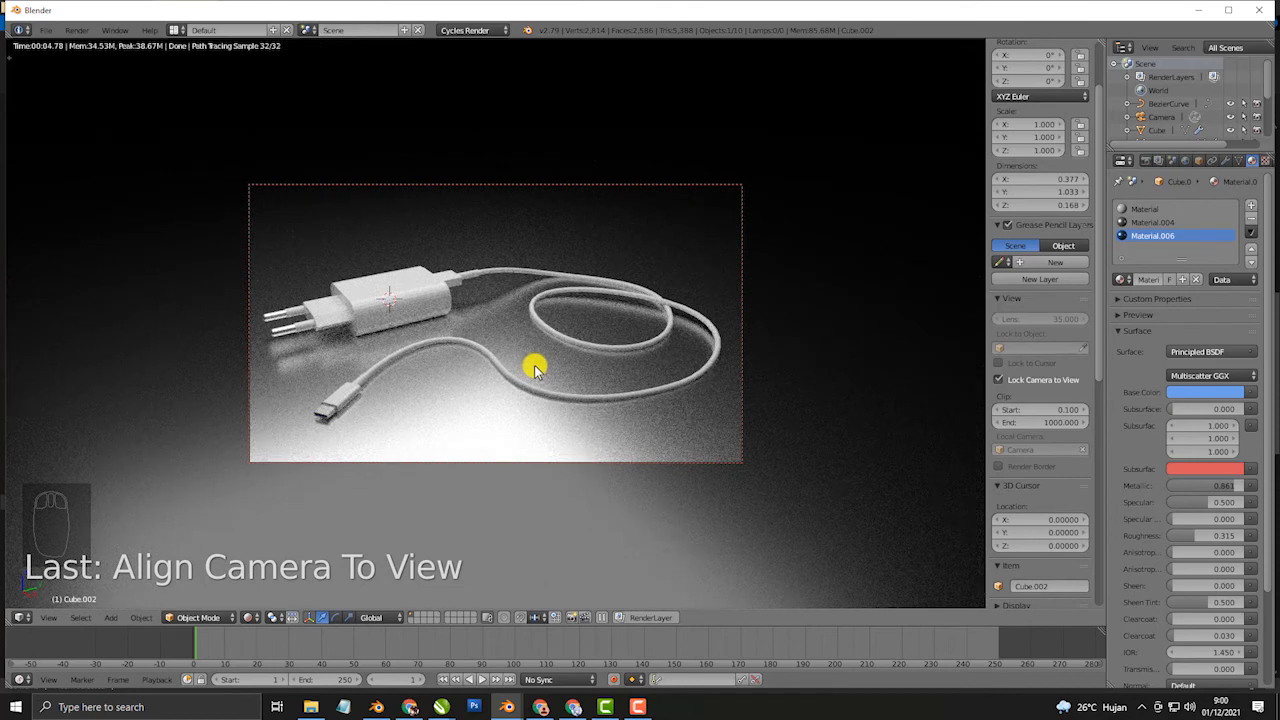
Set the floor plane's Glossy BSDF roughness to 0.176 and render the final image
right_click(866, 360)
drag(1203, 371, 1211, 378)
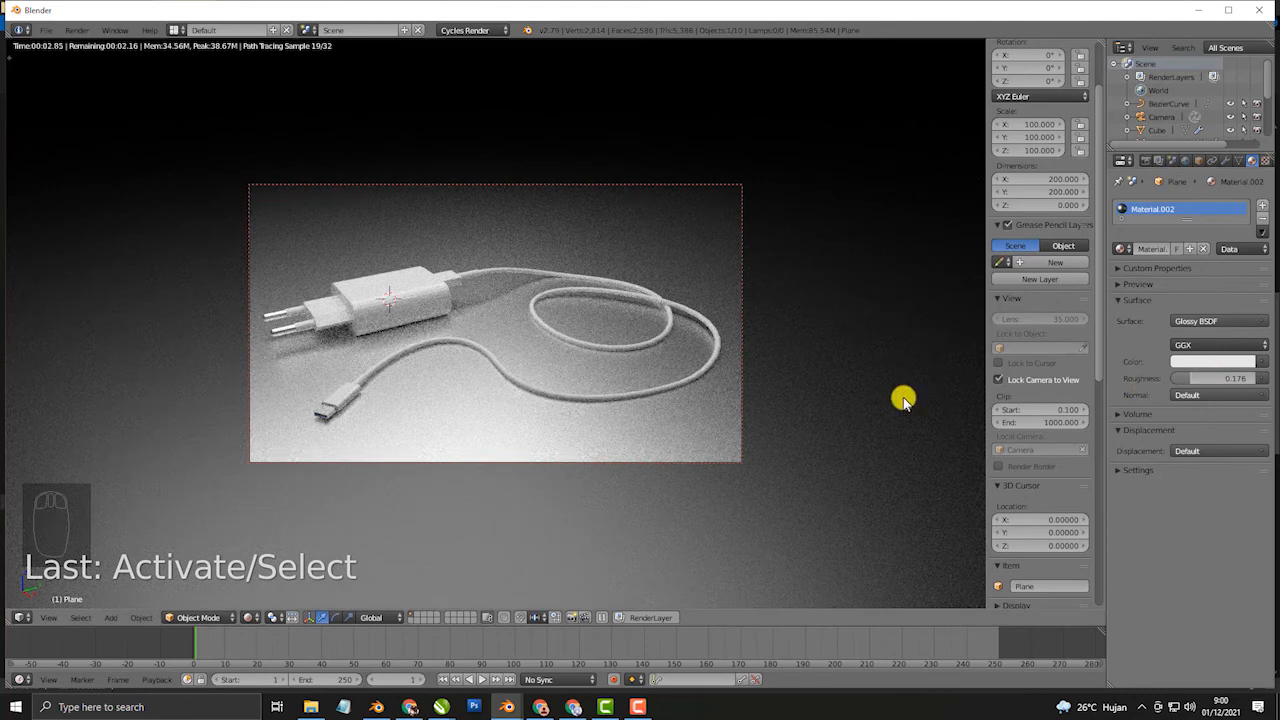
key(F12)
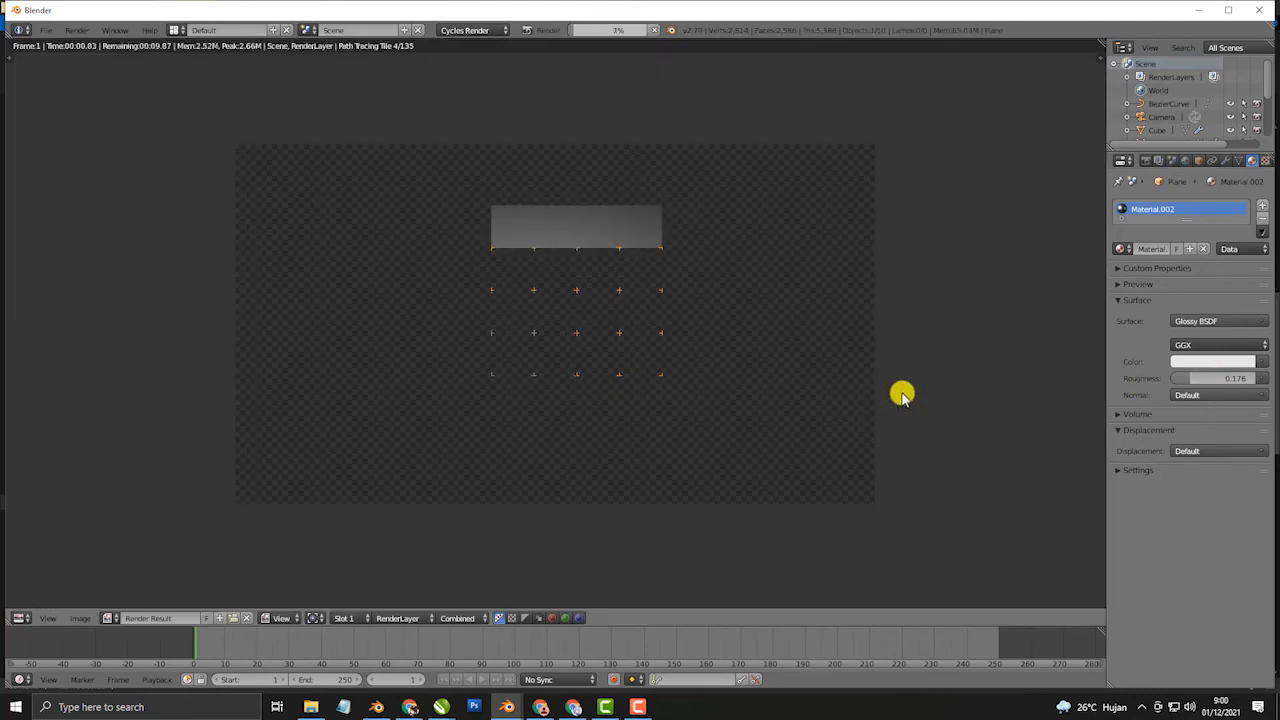